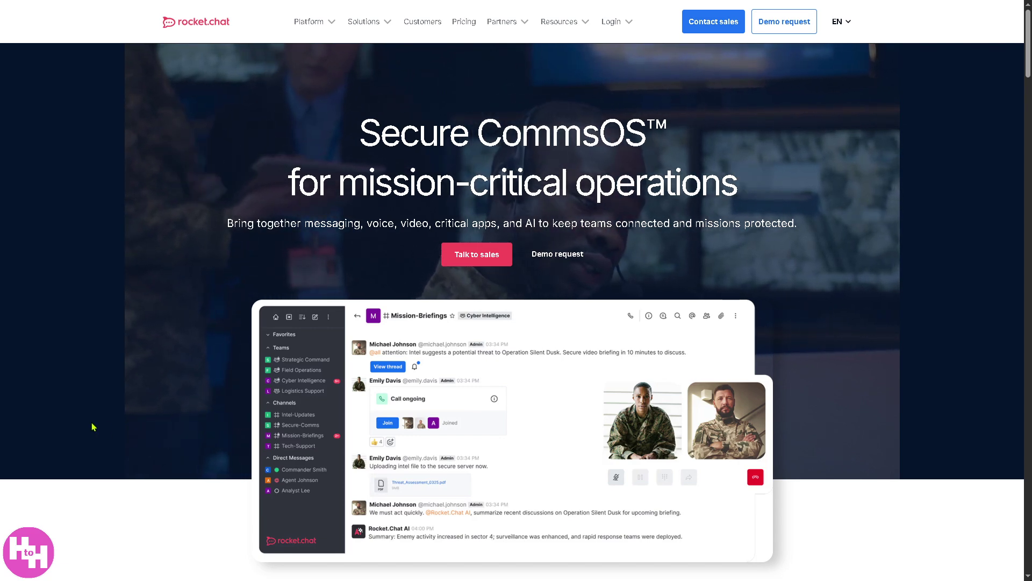
key("F11")
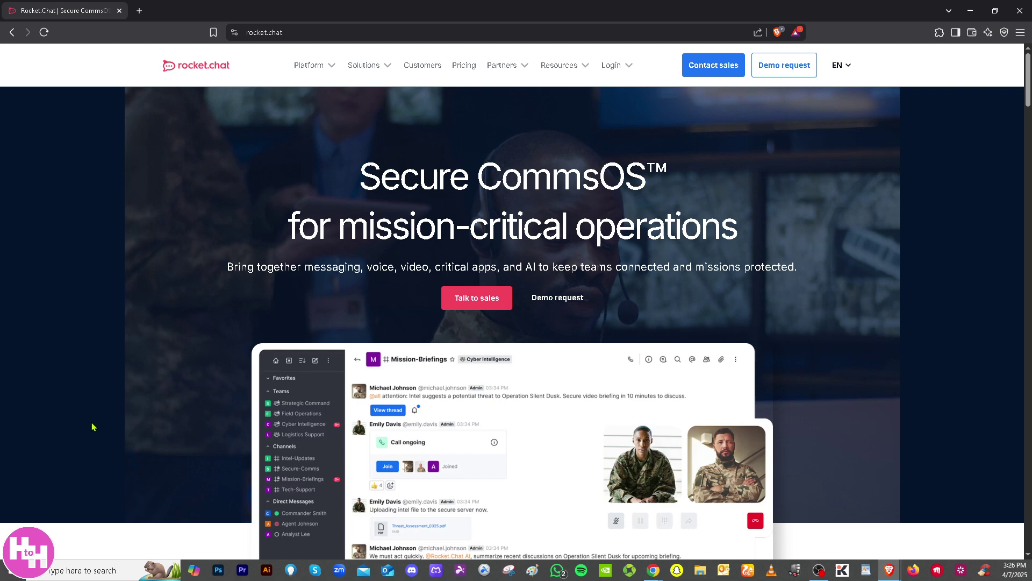
key("F11")
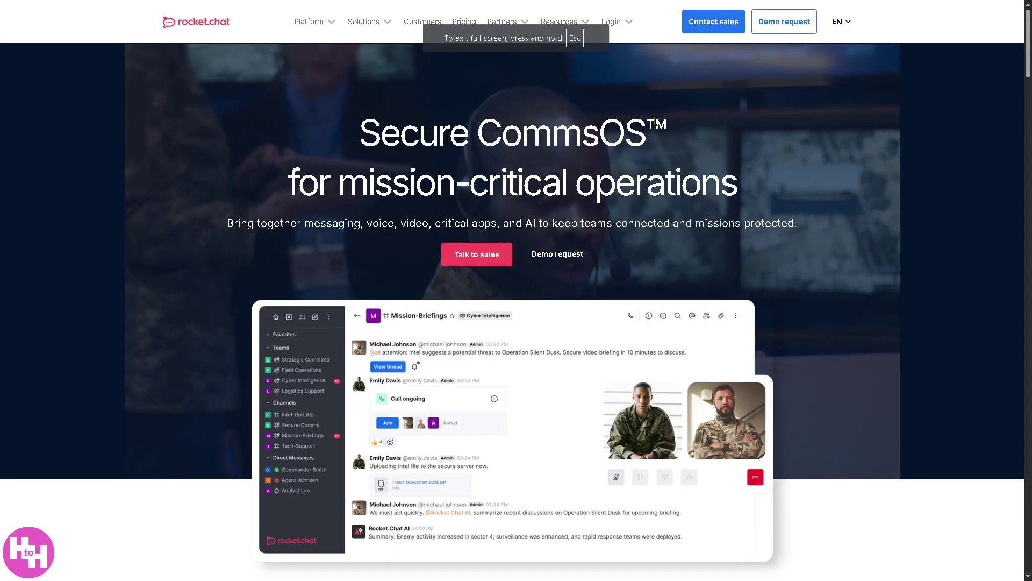
mouse_move(630, 27)
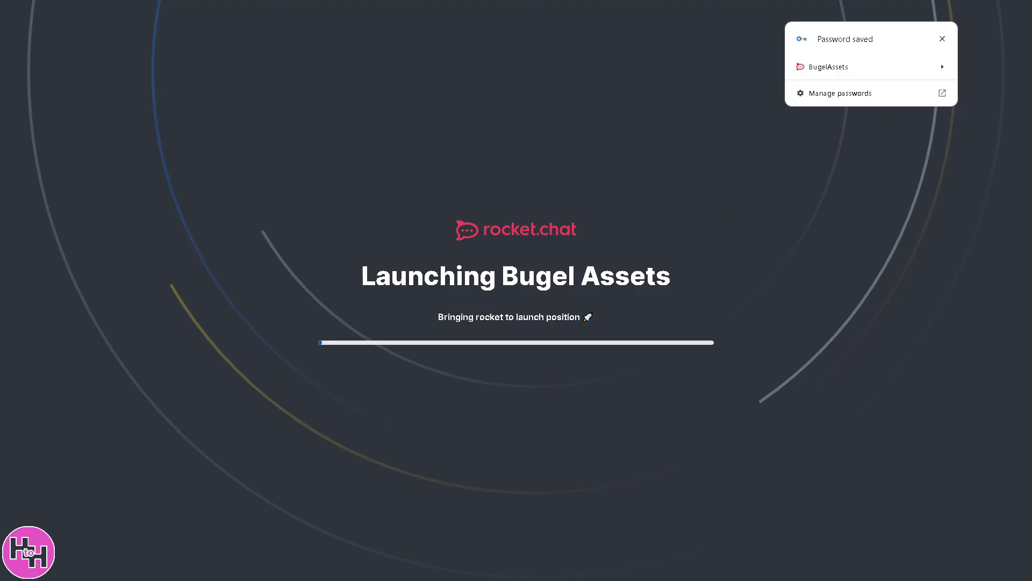
Step: Dismiss the saved-password popup, notification request, getting-started guide, Pro trial notice and setup-help banner around the launched workspace
left_click(942, 39)
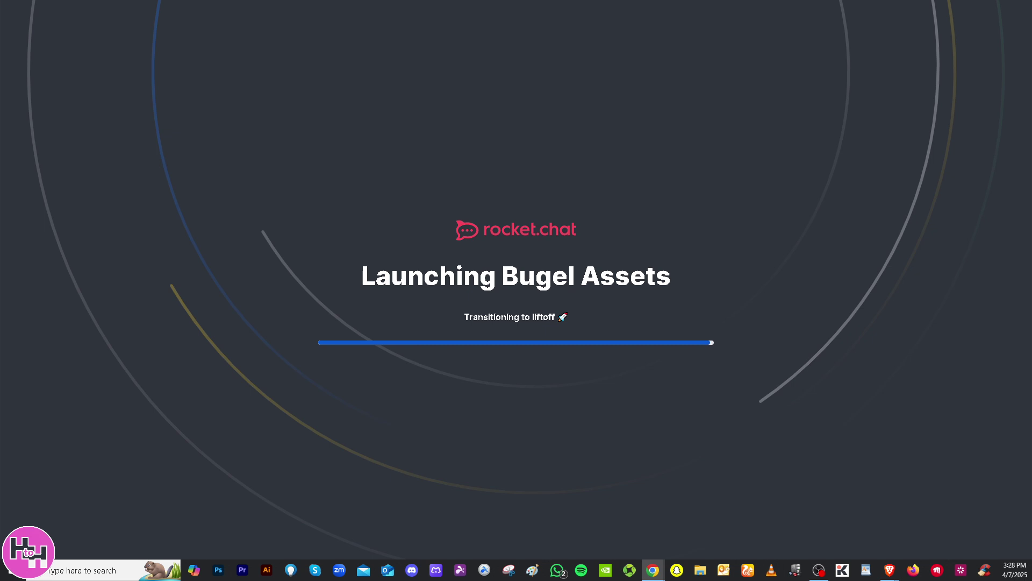
key("alt+Tab")
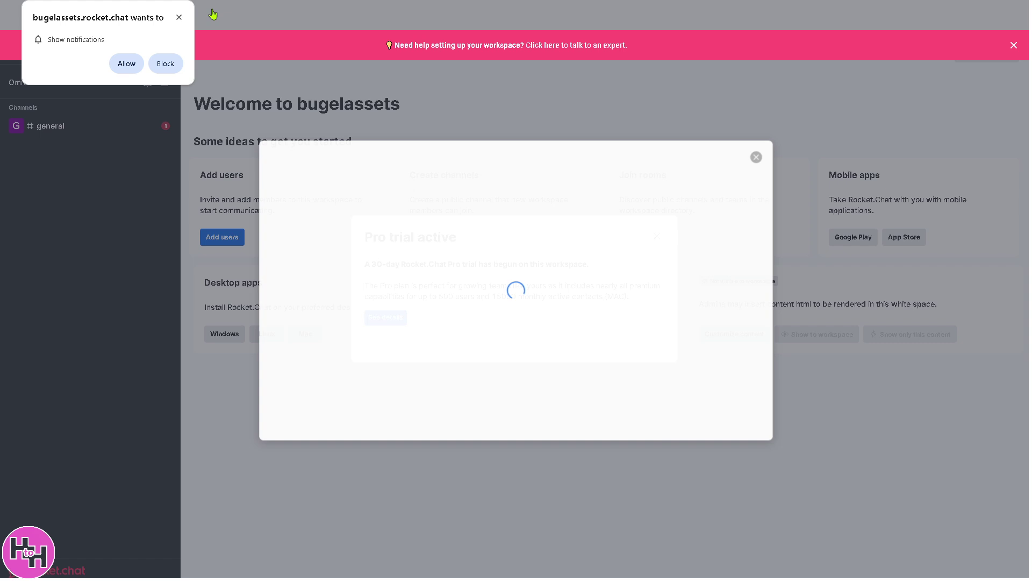
left_click(179, 18)
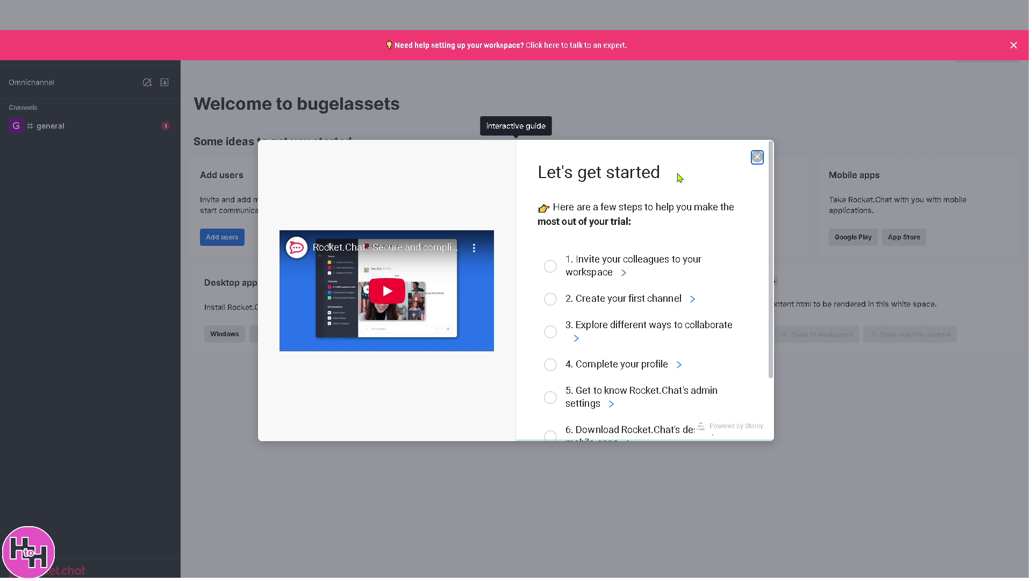
left_click(758, 157)
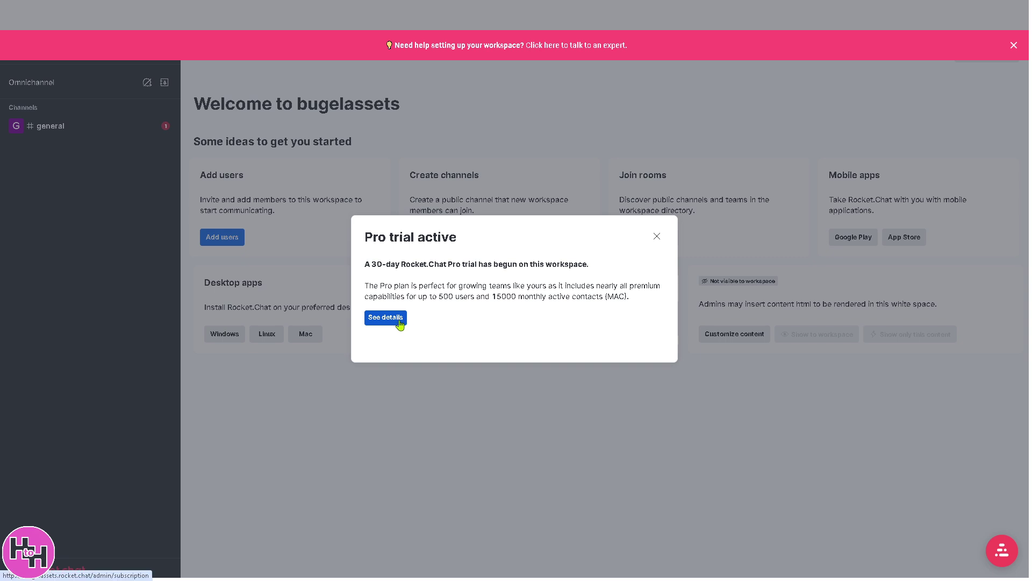
left_click(657, 236)
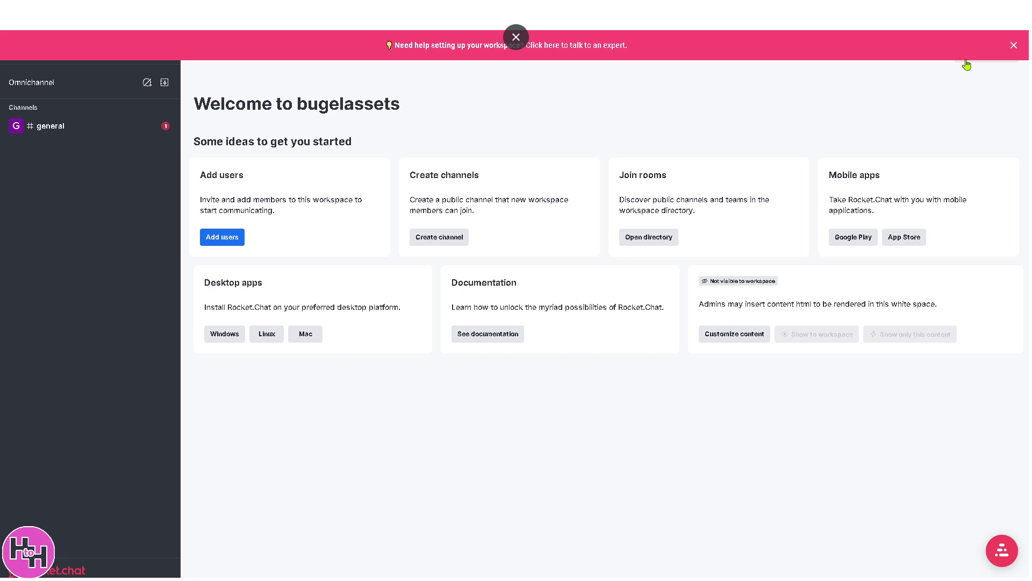
left_click(1015, 45)
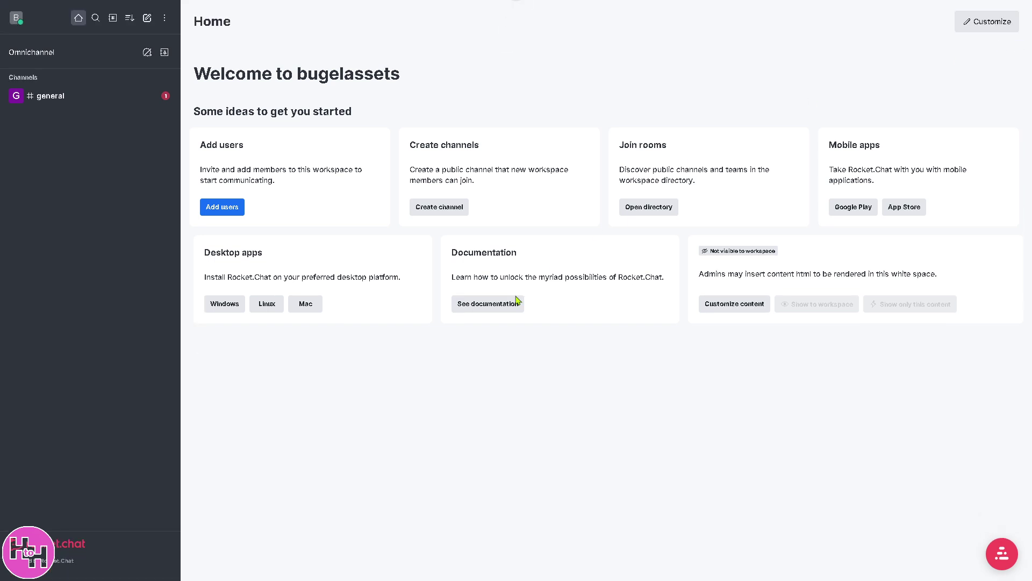
Step: Open the workspace's user administration and look at the email invitation form without sending an invitation
left_click(219, 210)
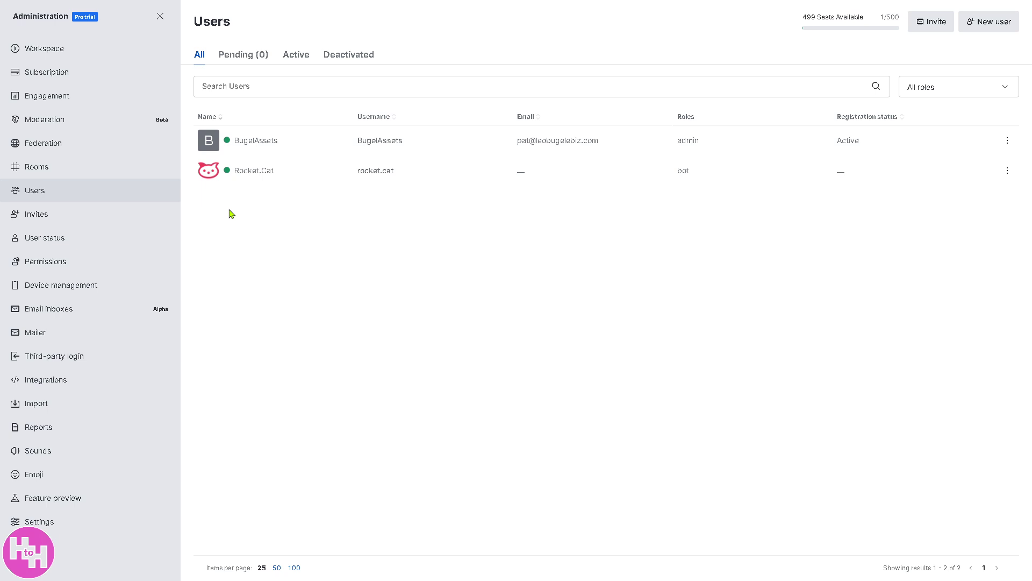
left_click(938, 29)
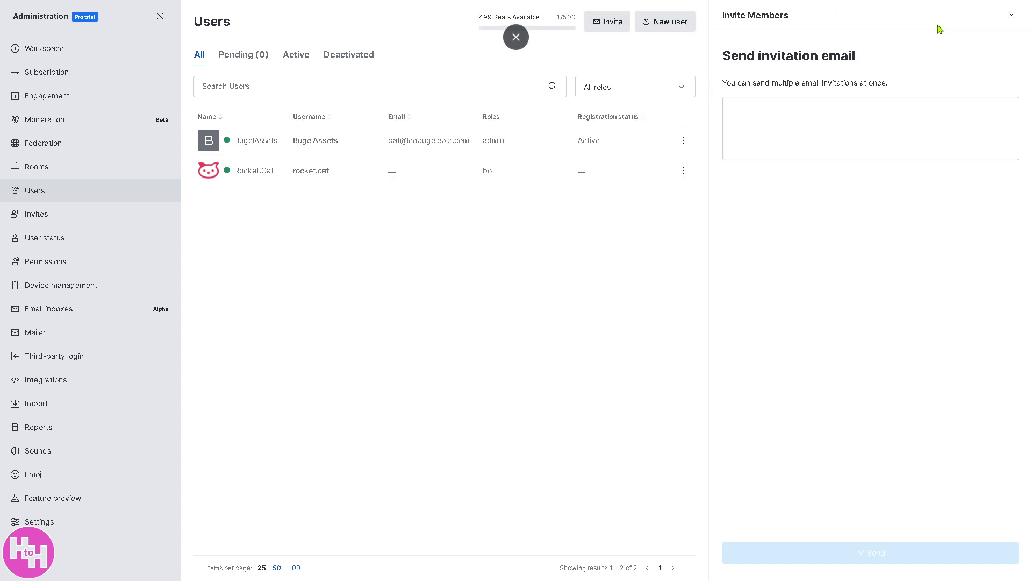
left_click(774, 114)
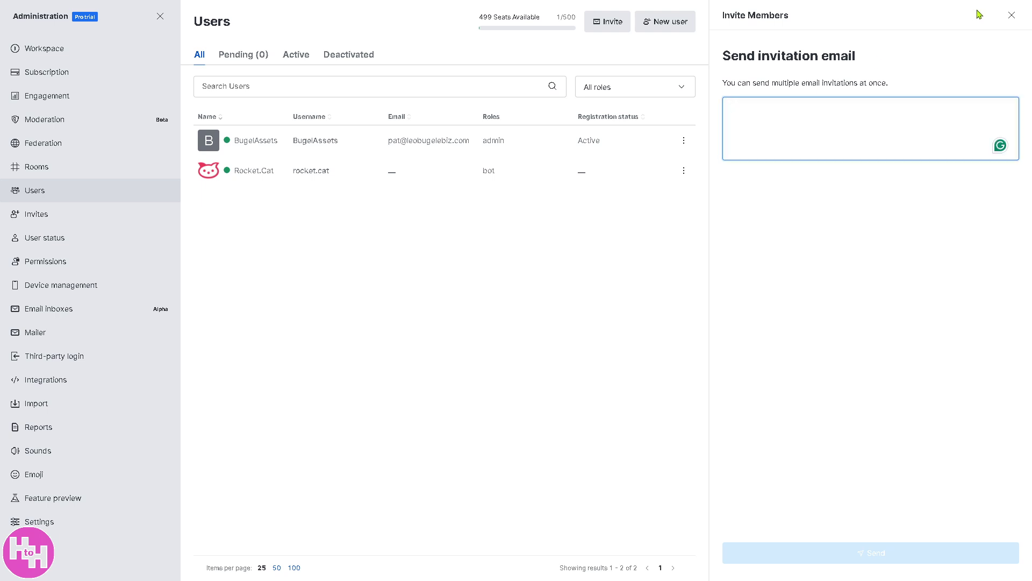
left_click(1011, 15)
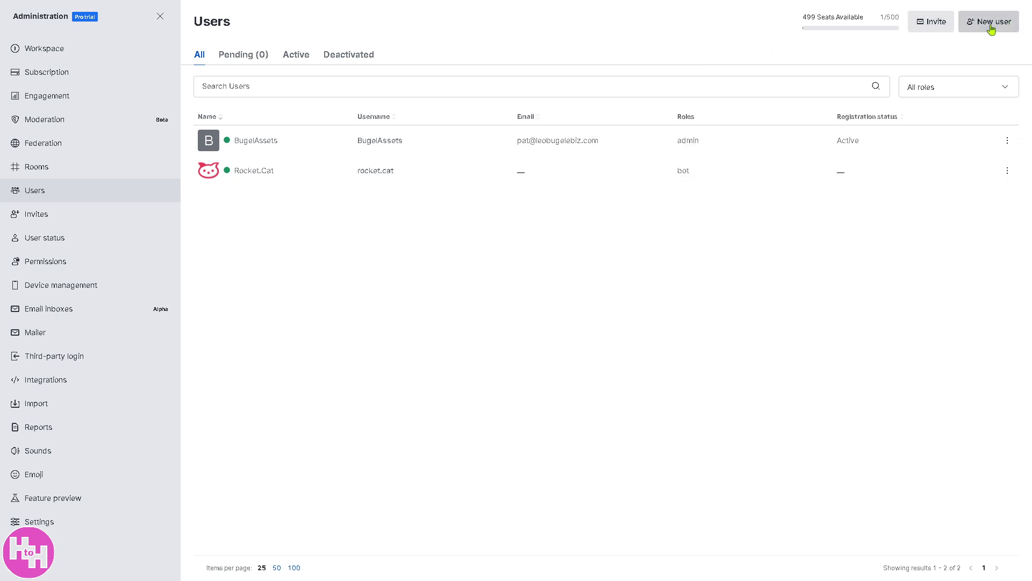
Step: Start a manually created new user and fill in the user's email address
left_click(992, 30)
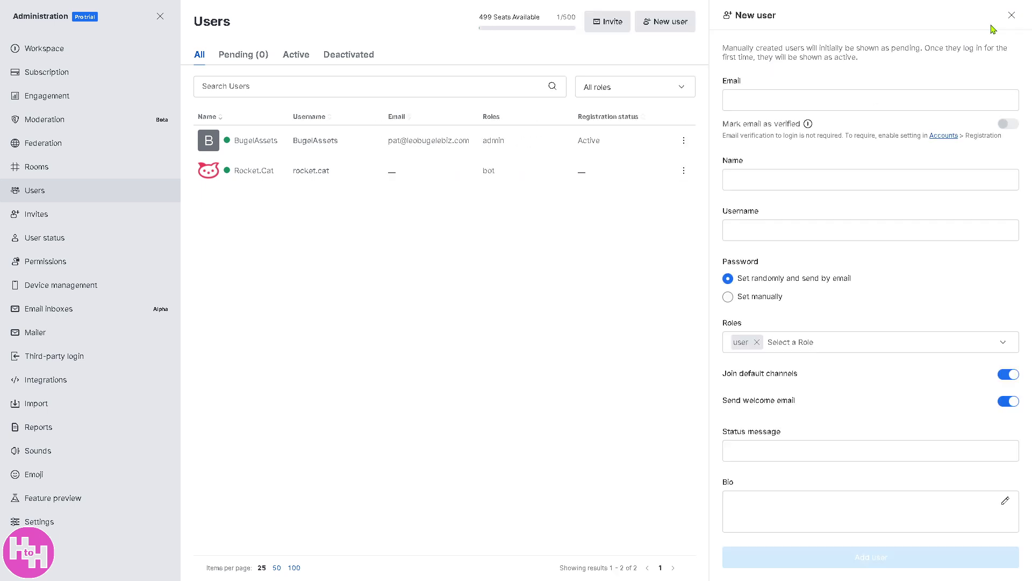
left_click(782, 97)
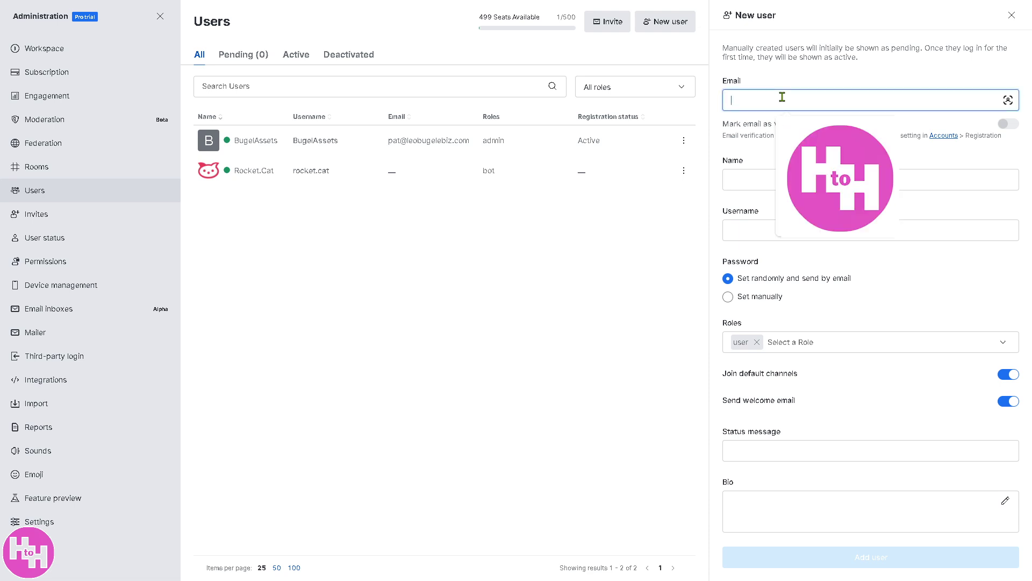
key("Tab")
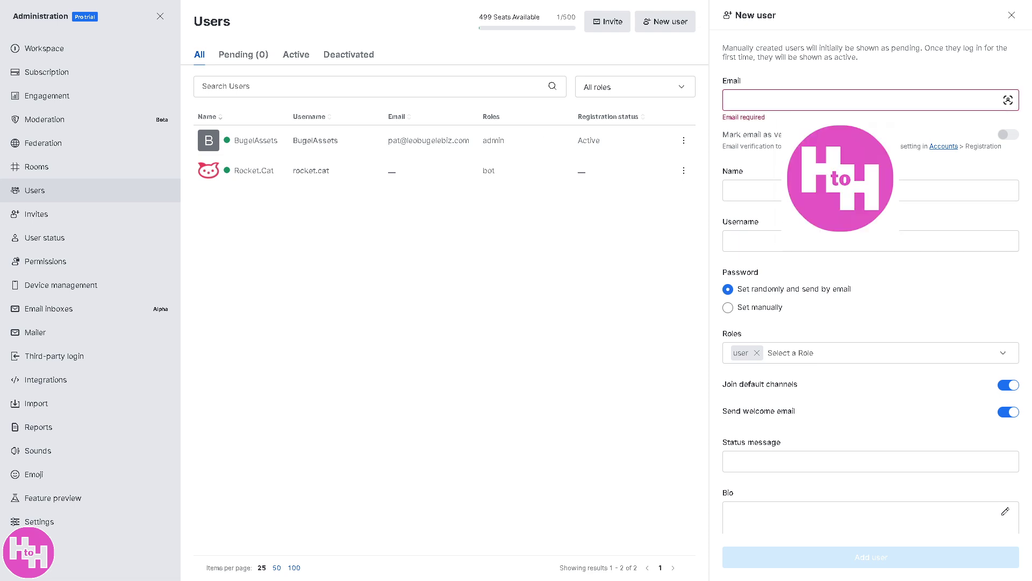
left_click(732, 231)
left_click(786, 179)
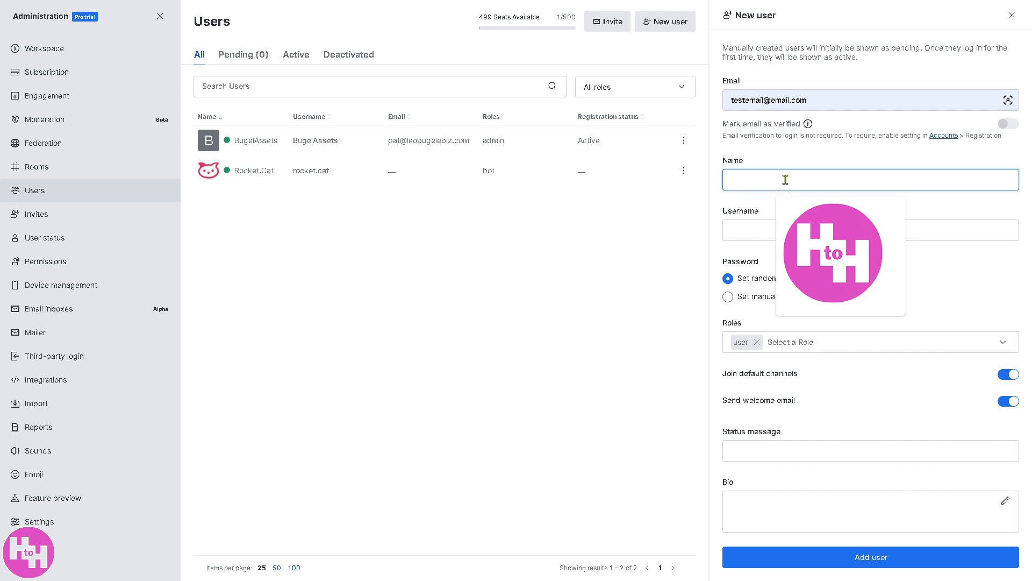
left_click(601, 284)
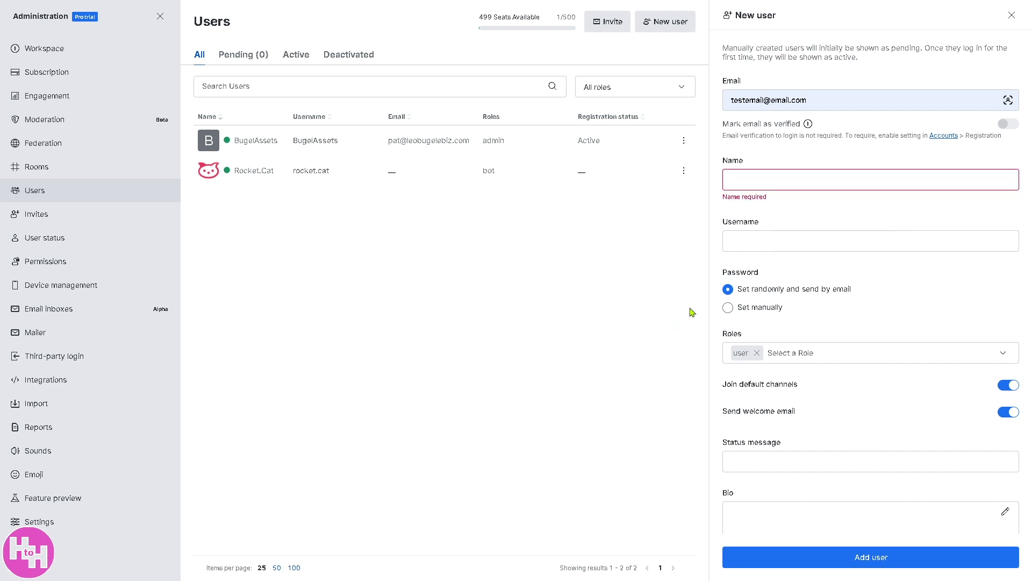
Step: Set both the name and the username of the new user to HowtouseROCKET.CHAT
left_click(858, 97)
key("Tab")
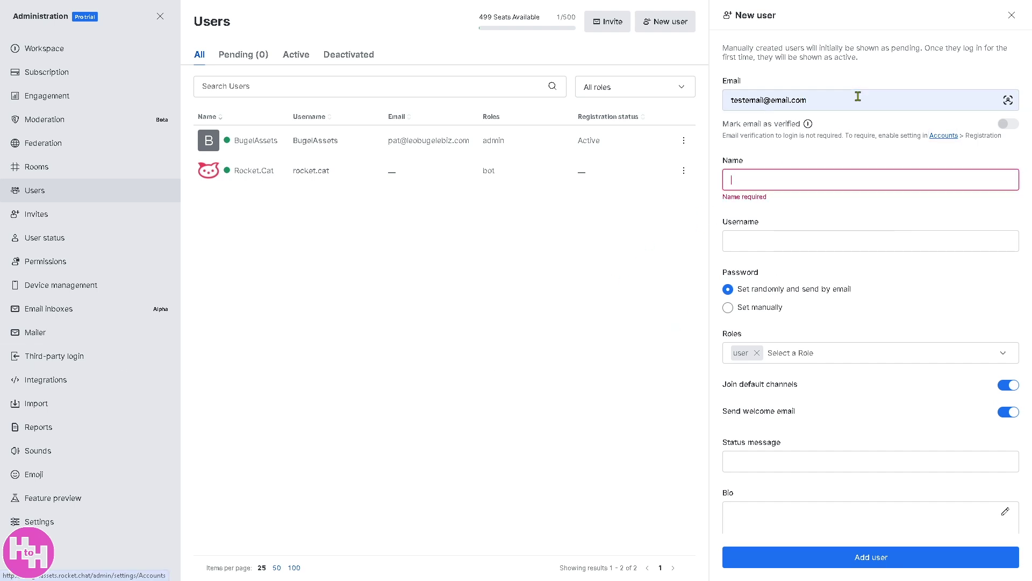
type("Howto")
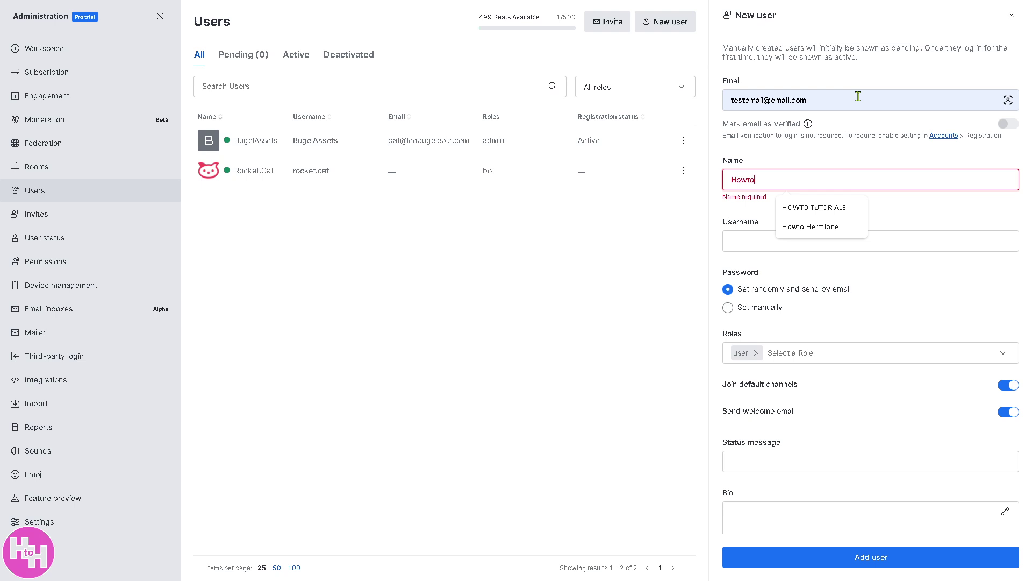
type("us")
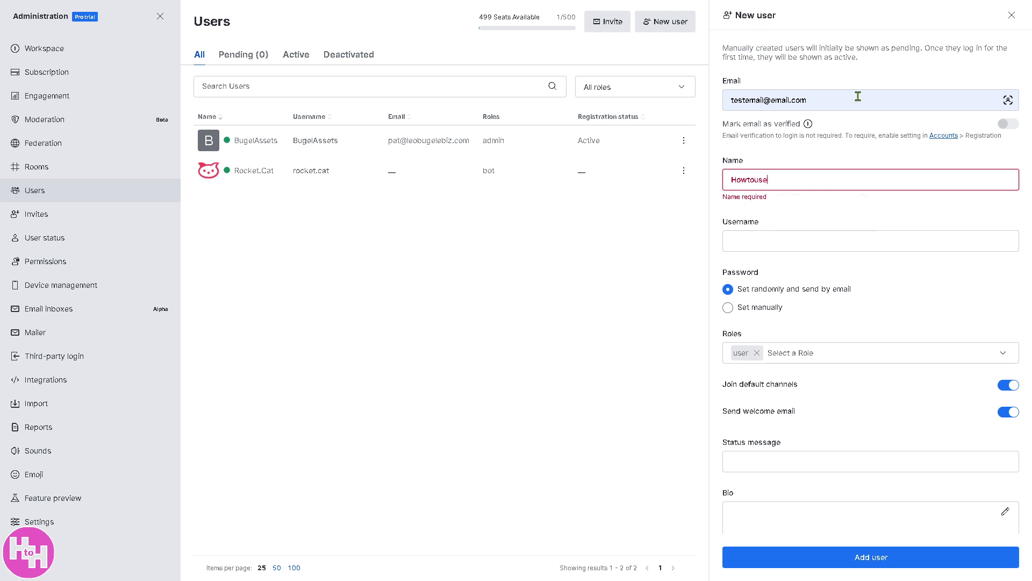
type("eROCKET.CHAT")
key("ctrl+a")
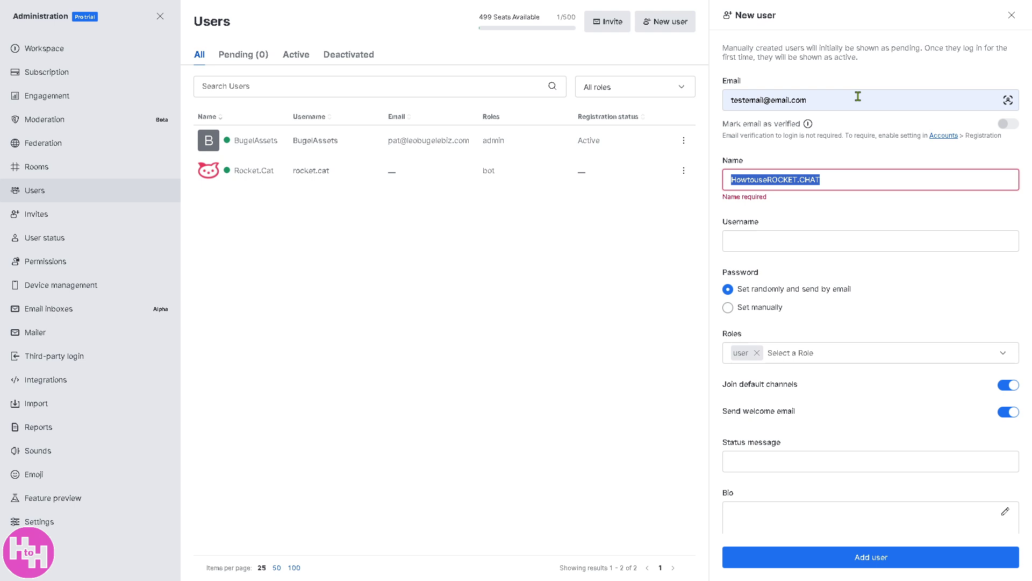
key("ctrl+c")
key("Tab")
key("ctrl+v")
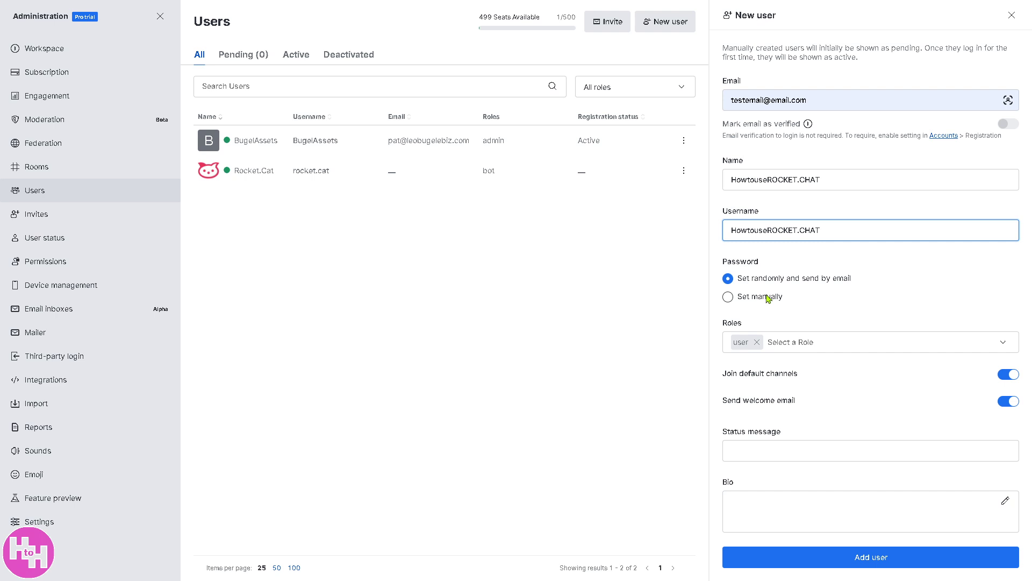
Step: Enter HowtouseROCKET.CHAT as the status message and bio, keep the user role, and add the user
key("Tab")
key("Tab")
key("Tab")
key("Tab")
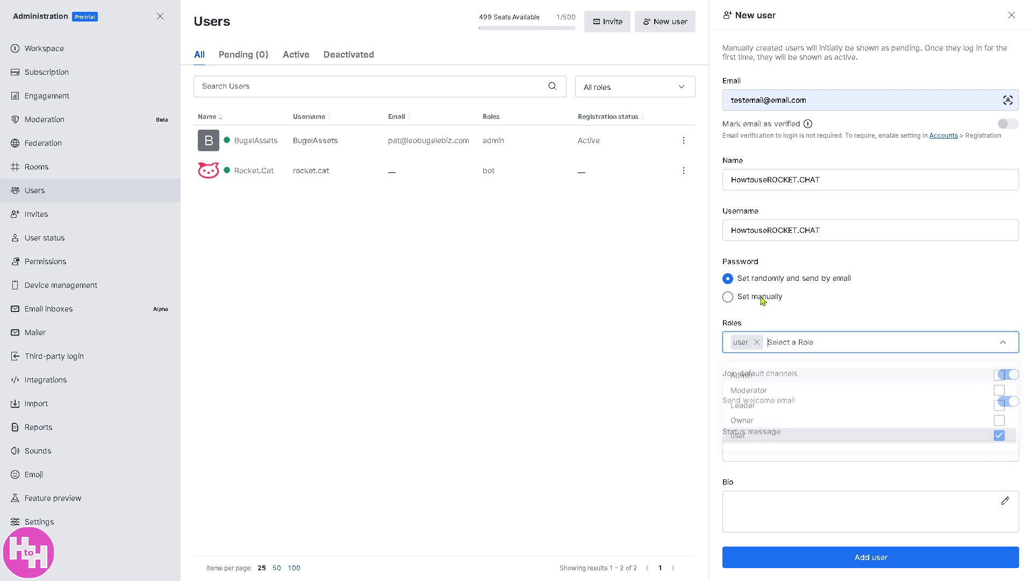
key("Tab")
key("ctrl+v")
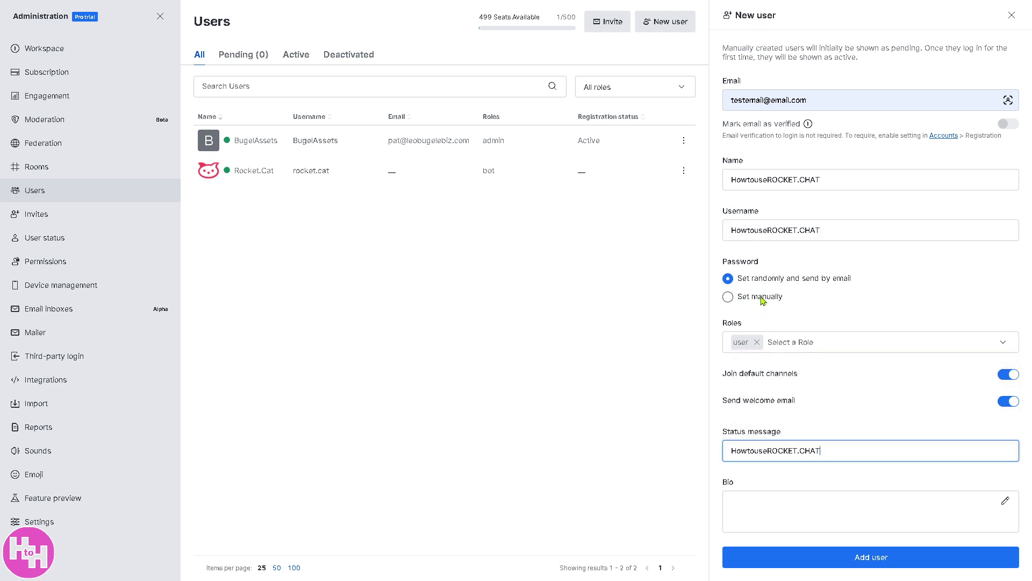
key("Tab")
key("ctrl+v")
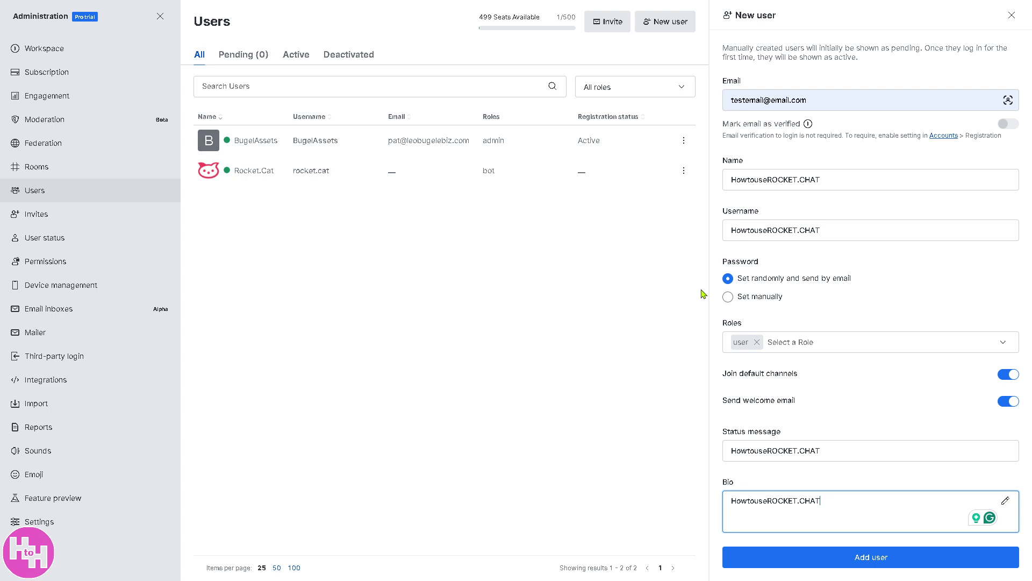
left_click(794, 557)
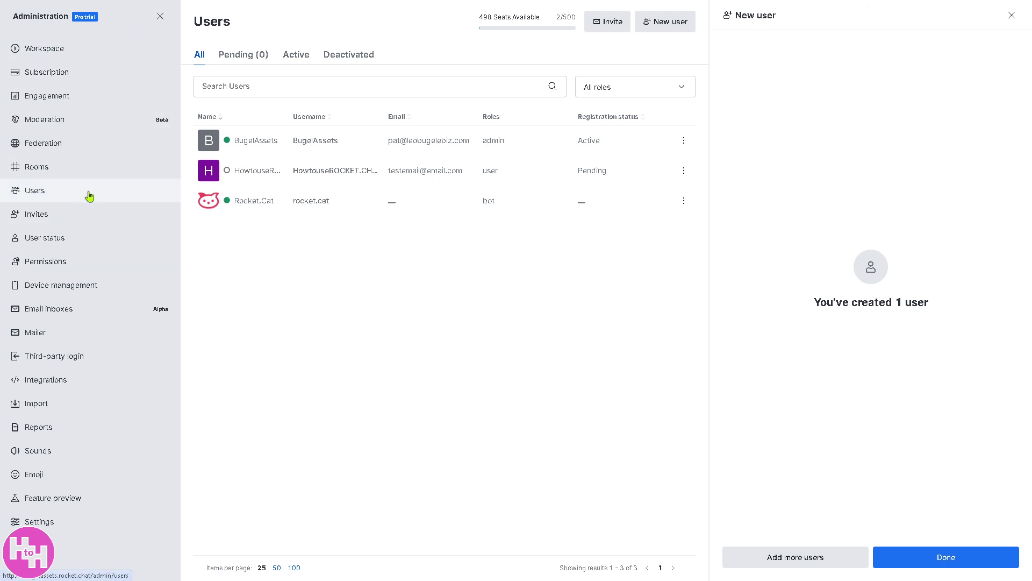
Step: Review the Workspace overview, the Engagement dashboard with its timezone options, and the Moderation section
left_click(57, 52)
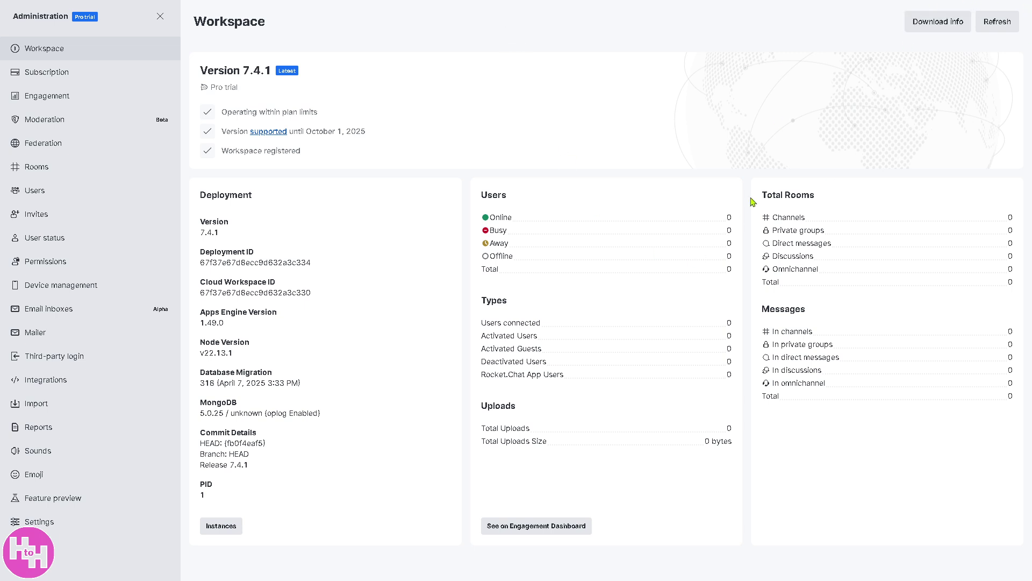
left_click(991, 24)
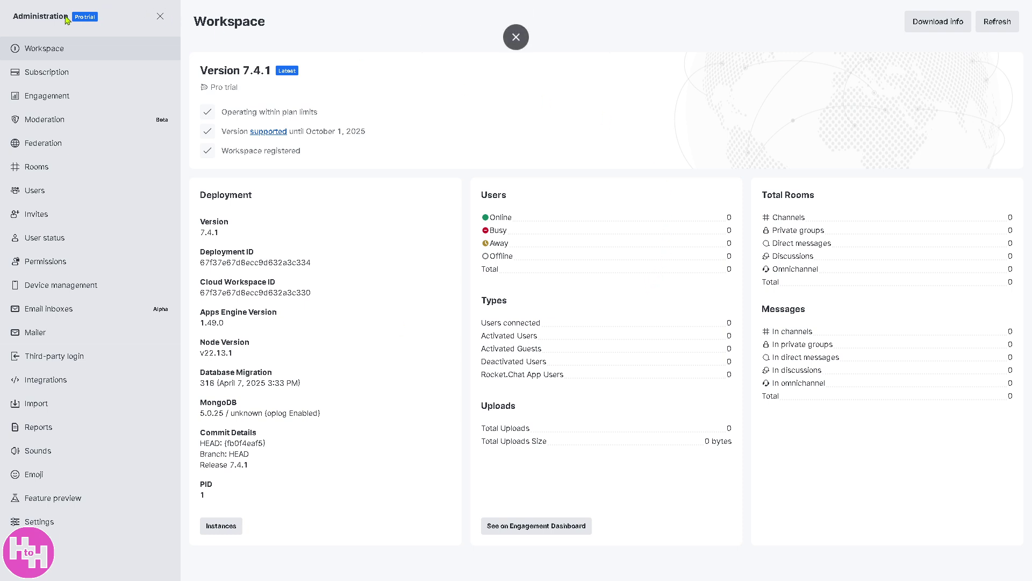
left_click(543, 527)
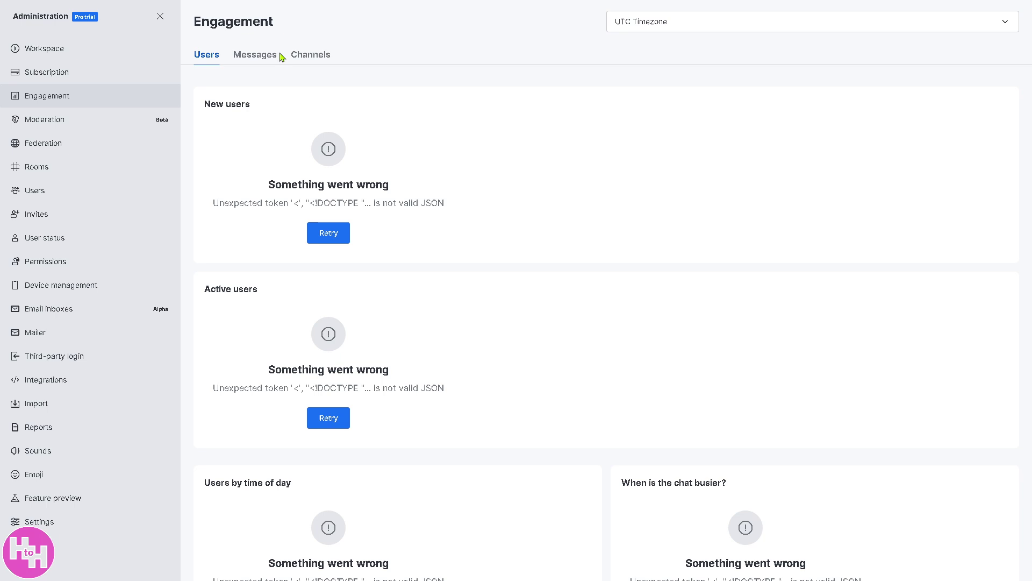
left_click(770, 24)
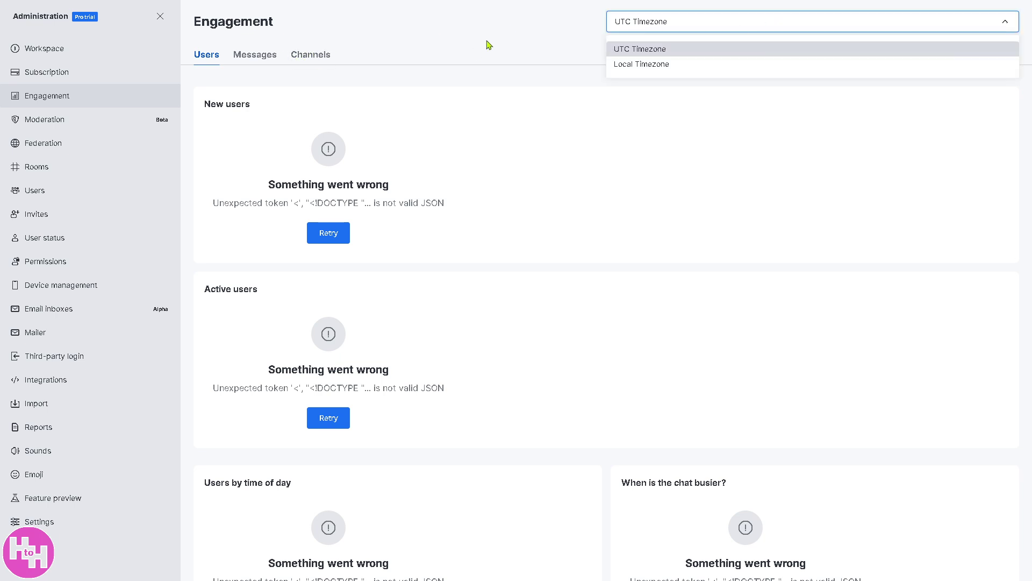
left_click(508, 46)
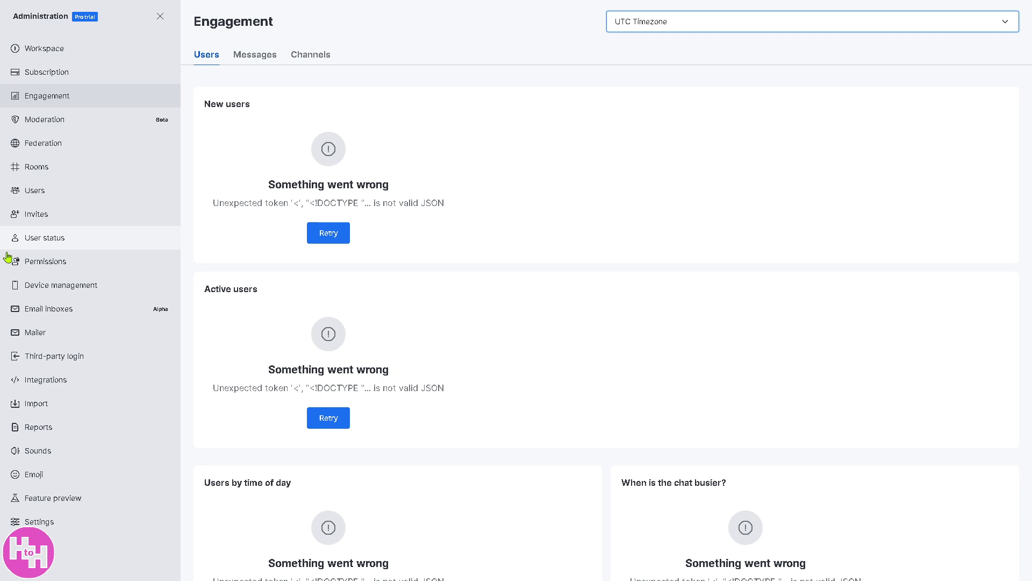
left_click(55, 123)
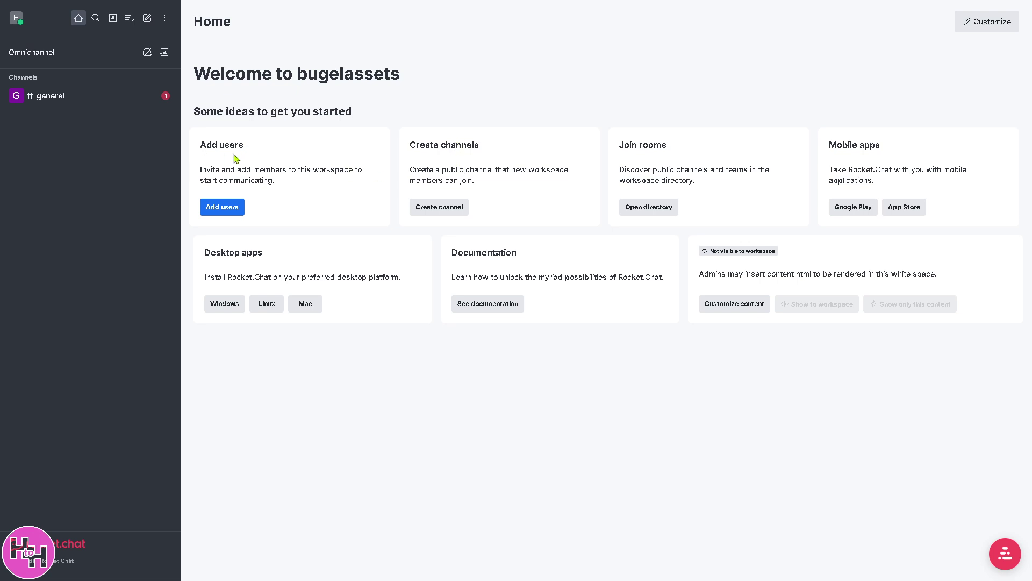
Step: Start a new channel from the home page with HowtouseROCKET.CHAT as both its name and topic
left_click(458, 211)
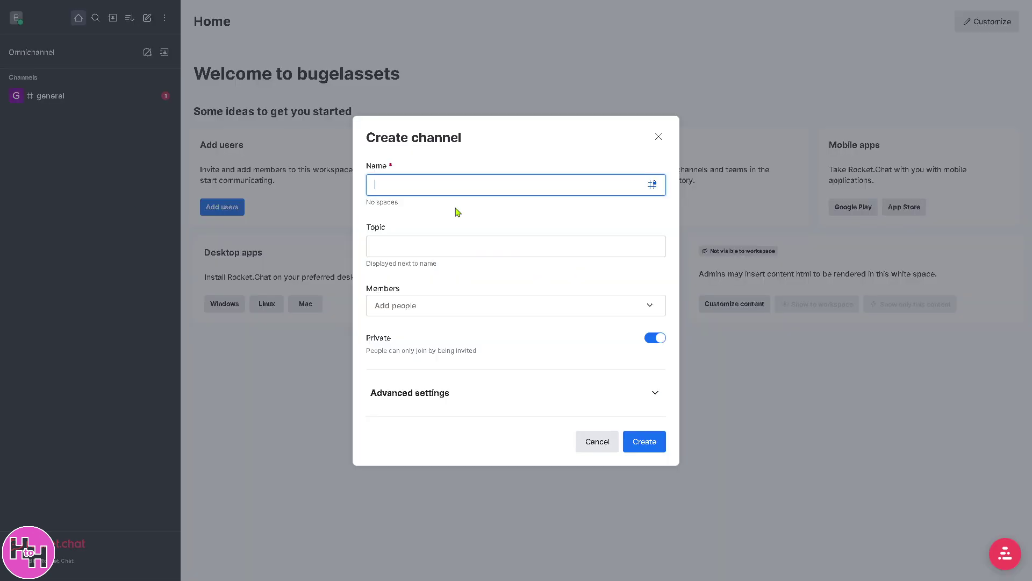
key("ctrl+v")
key("Tab")
key("ctrl+v")
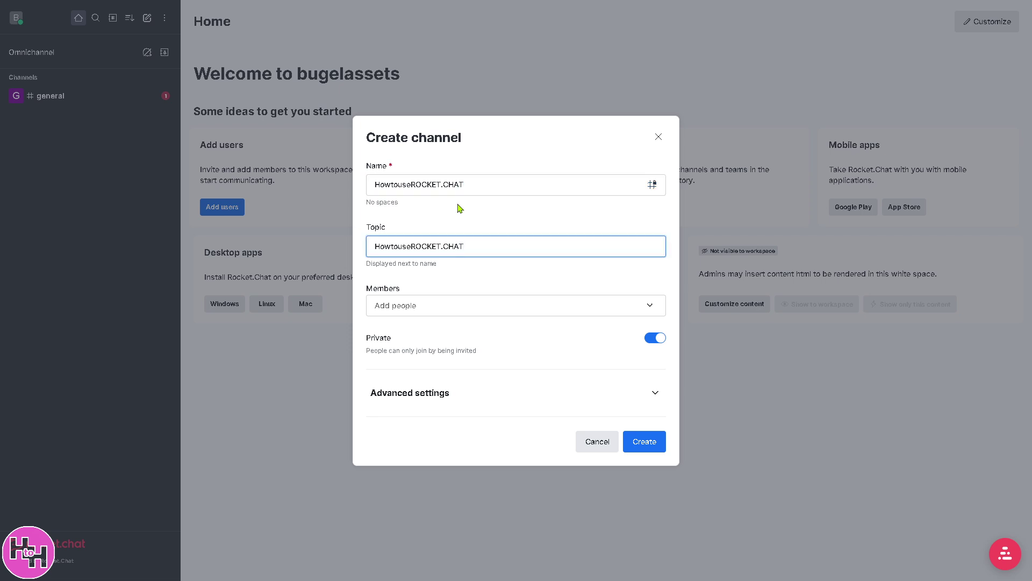
Step: Create the private channel without adding members and post HowtouseROCKET.CHAT as its first message
left_click(531, 309)
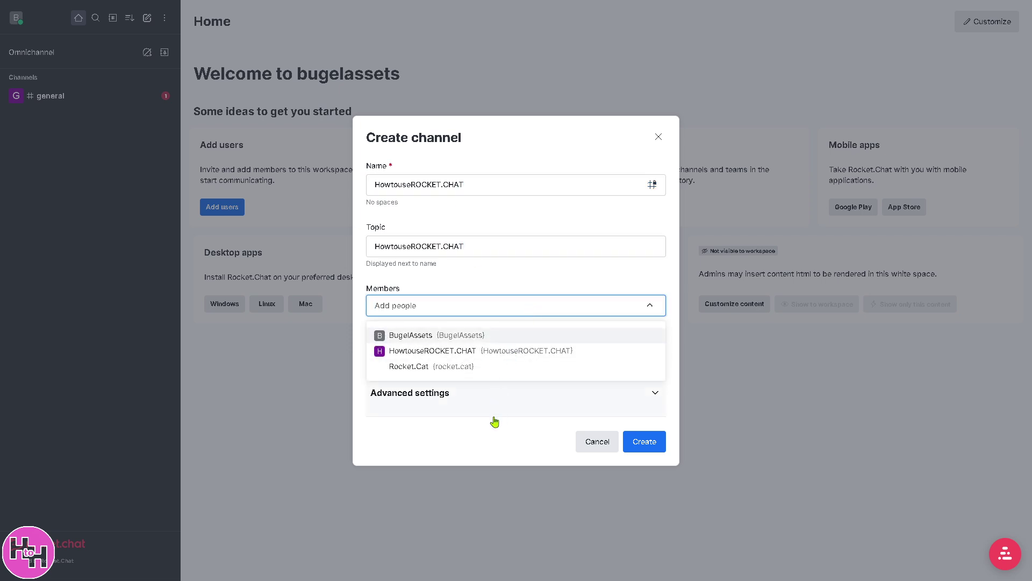
left_click(485, 437)
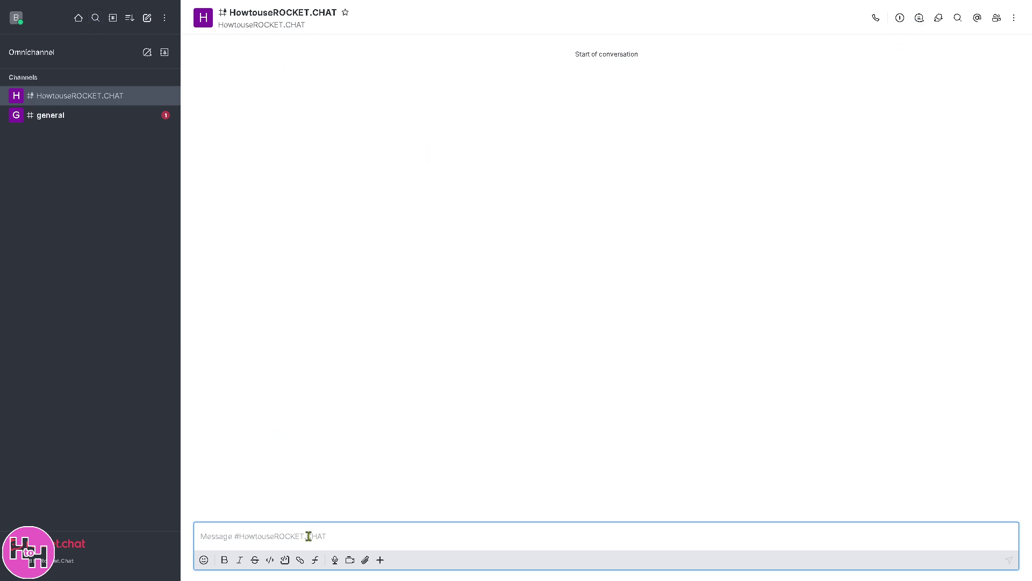
key("ctrl+v")
key("Return")
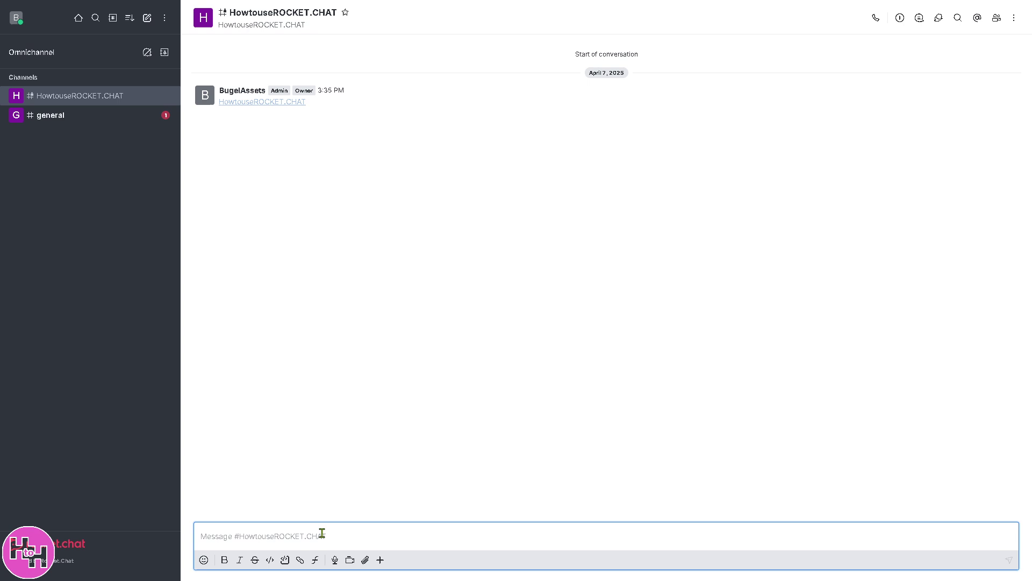
left_click(380, 561)
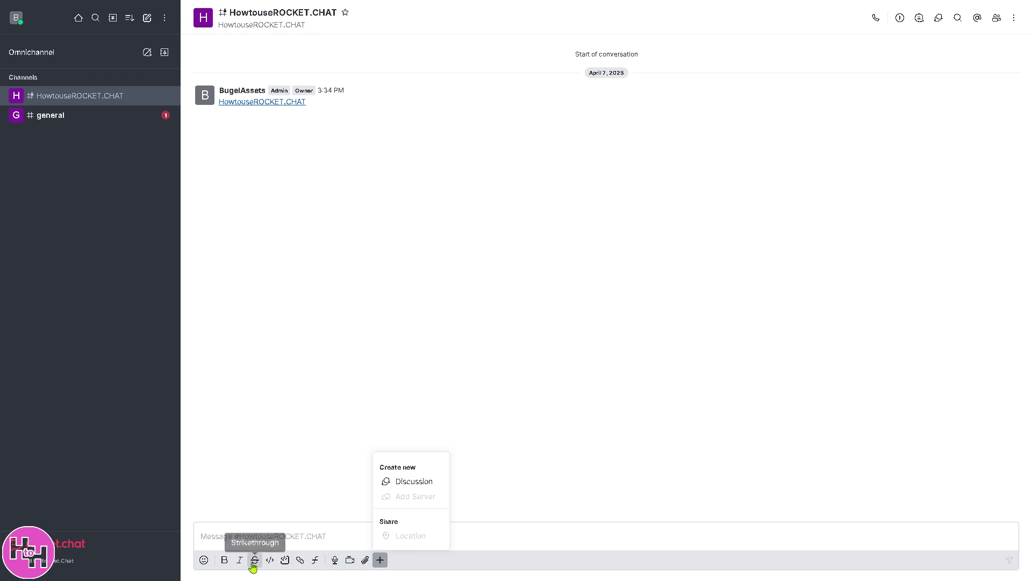
left_click(301, 561)
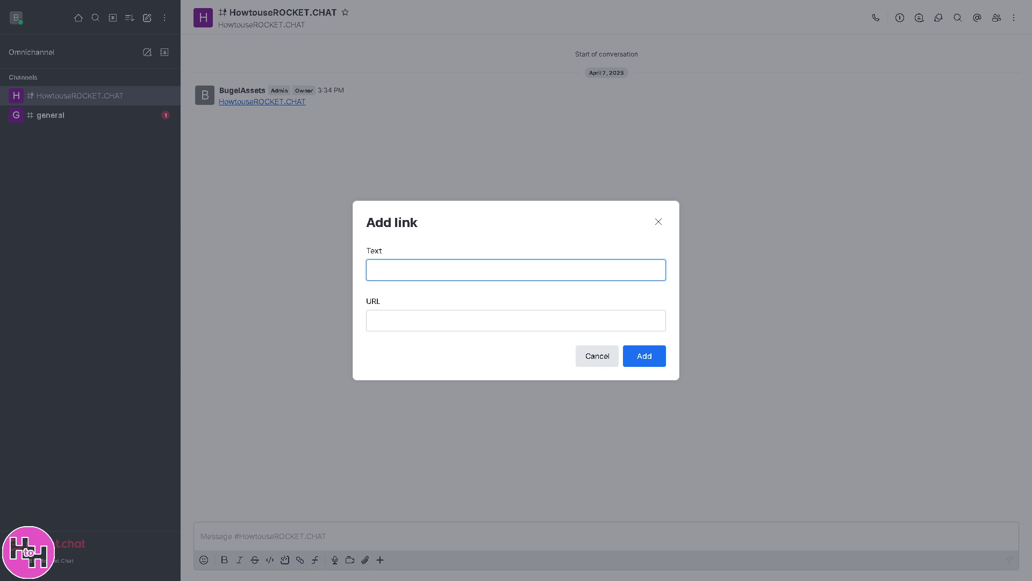
left_click(460, 212)
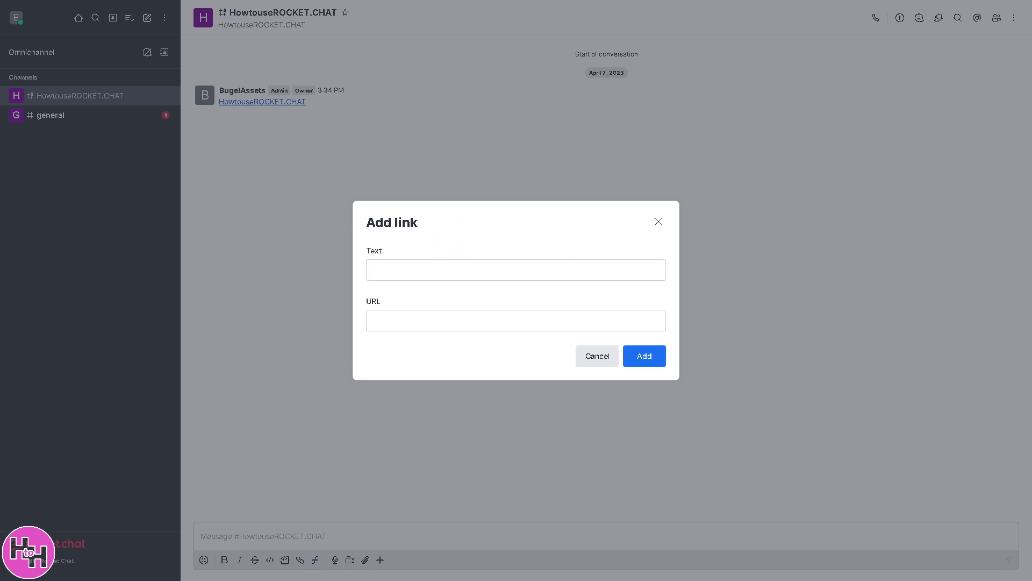
type("HowtouseROCKET.CHAT")
left_click(473, 277)
key("Tab")
type("www.youtube.com/@howtohermione2")
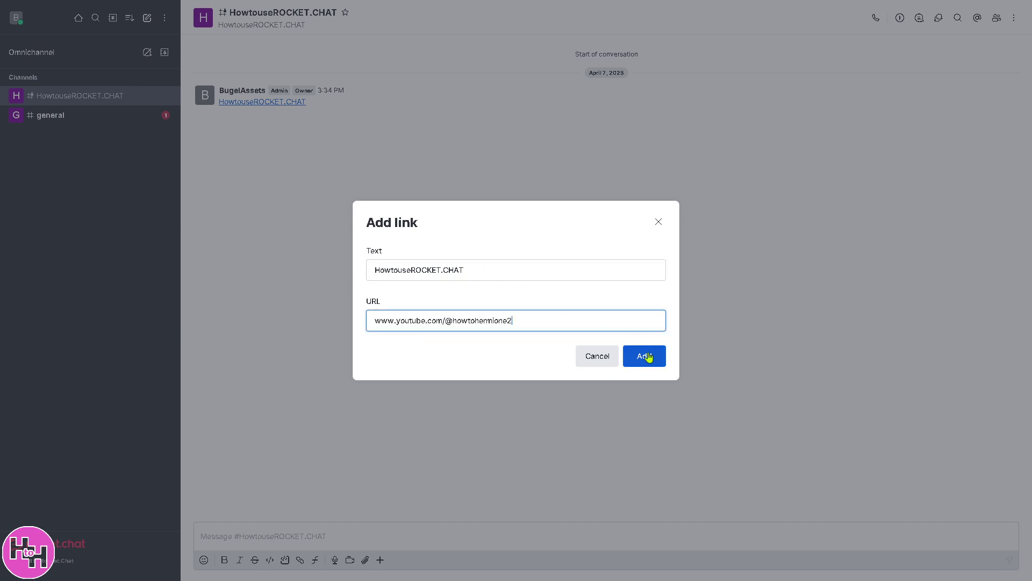
left_click(653, 359)
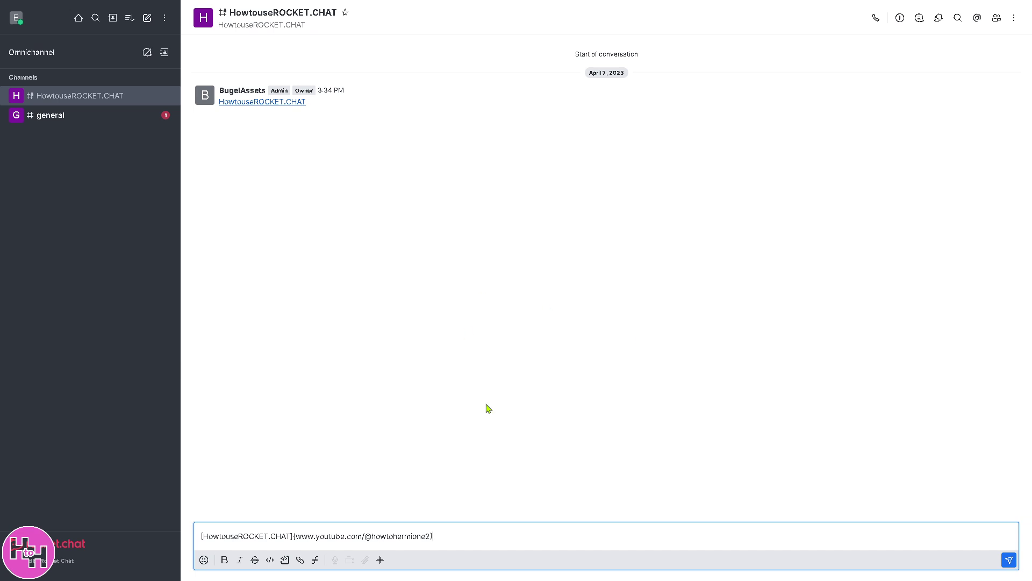
key("Return")
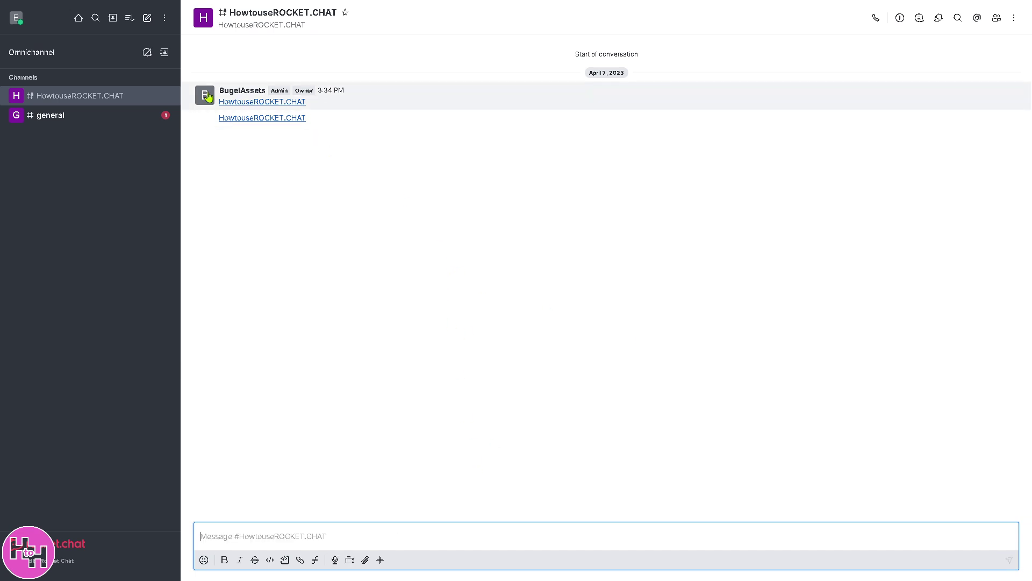
Step: Review the directory's channels, users and teams, and look at the workspace search
left_click(78, 18)
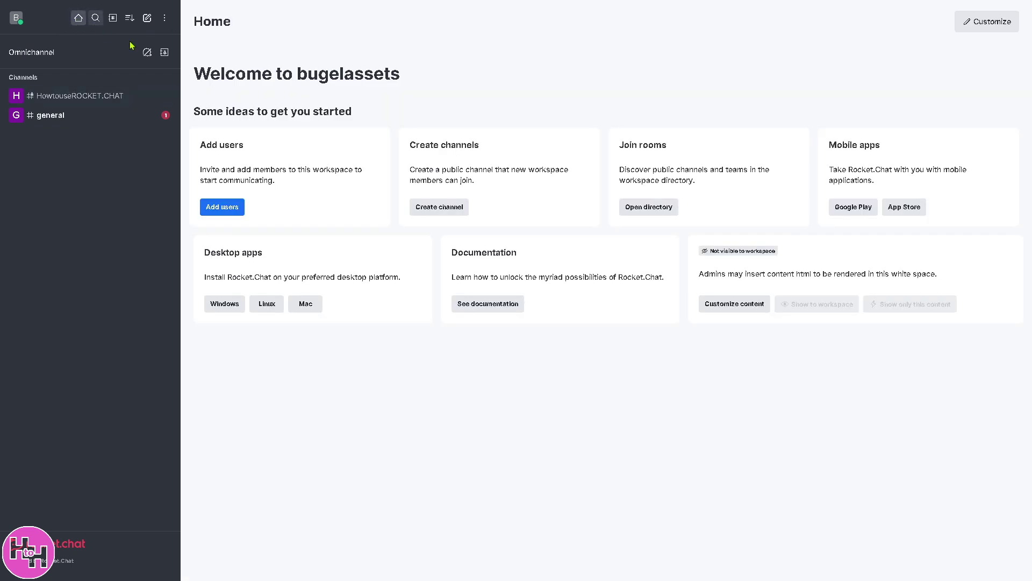
left_click(664, 208)
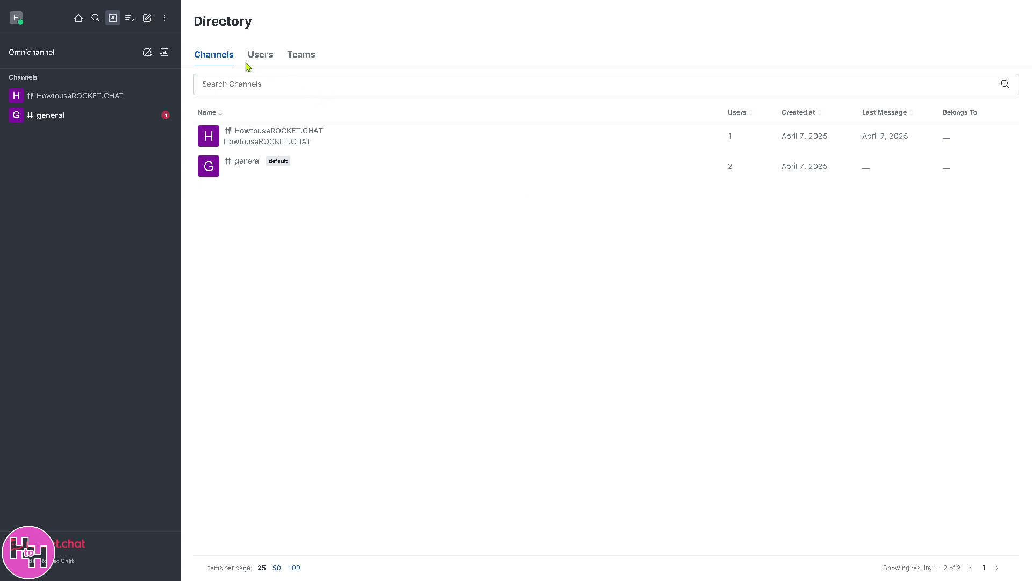
left_click(249, 59)
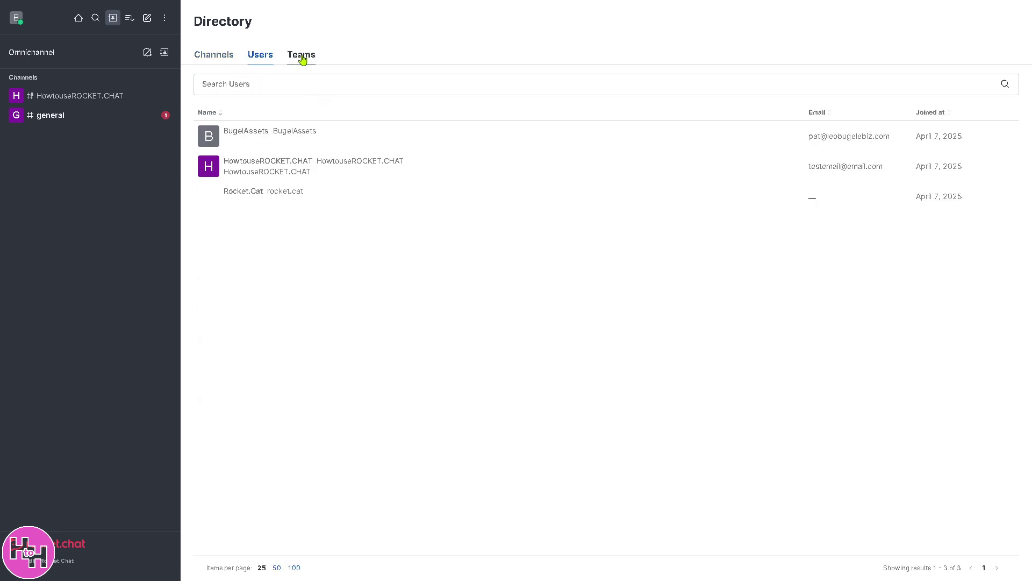
left_click(302, 56)
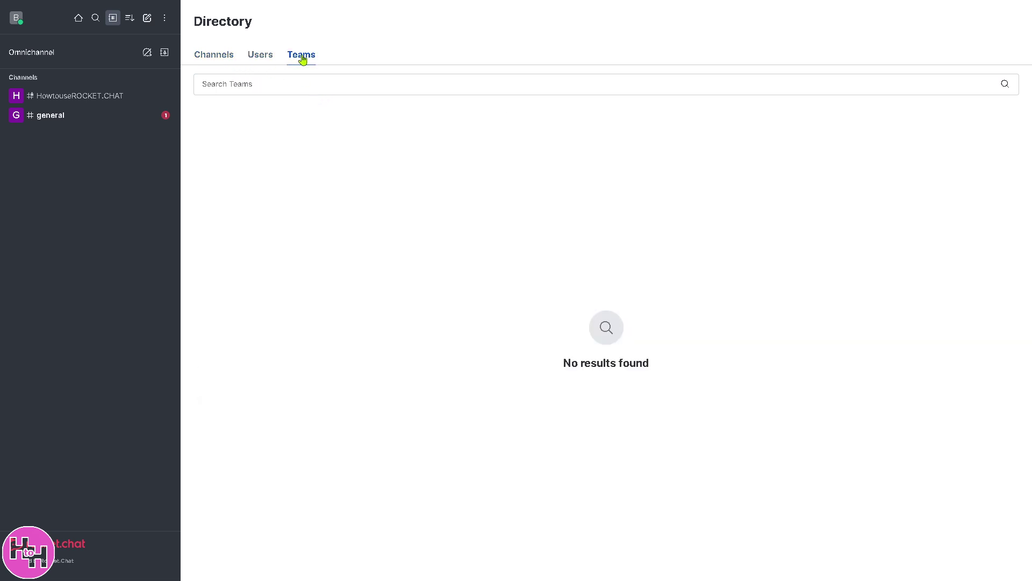
left_click(80, 21)
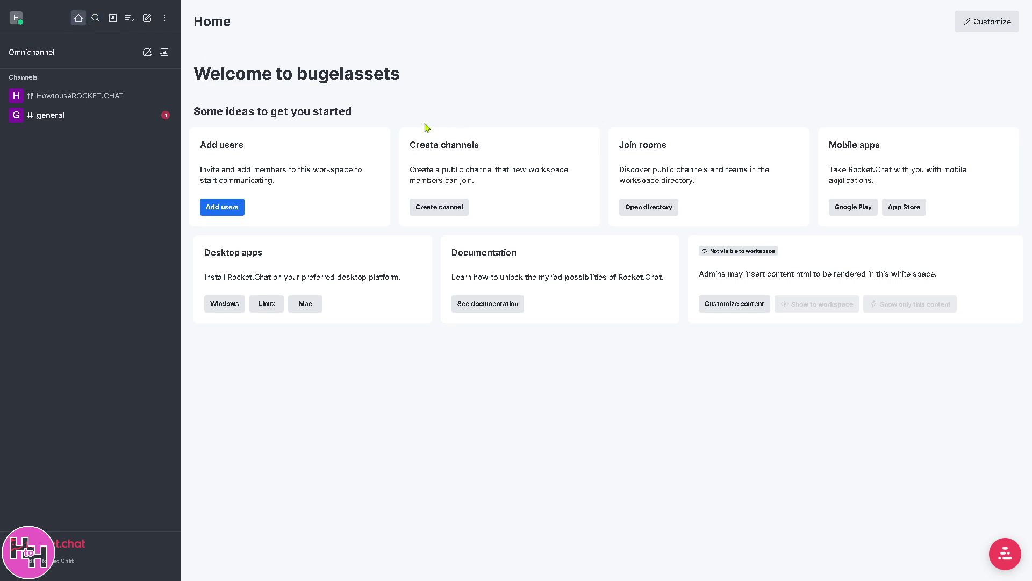
left_click(96, 17)
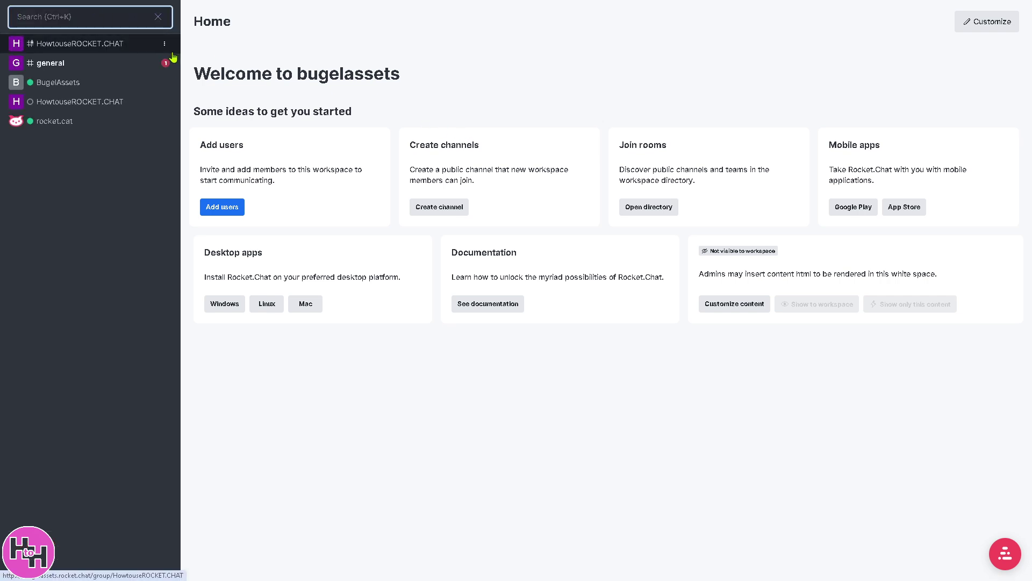
left_click(158, 17)
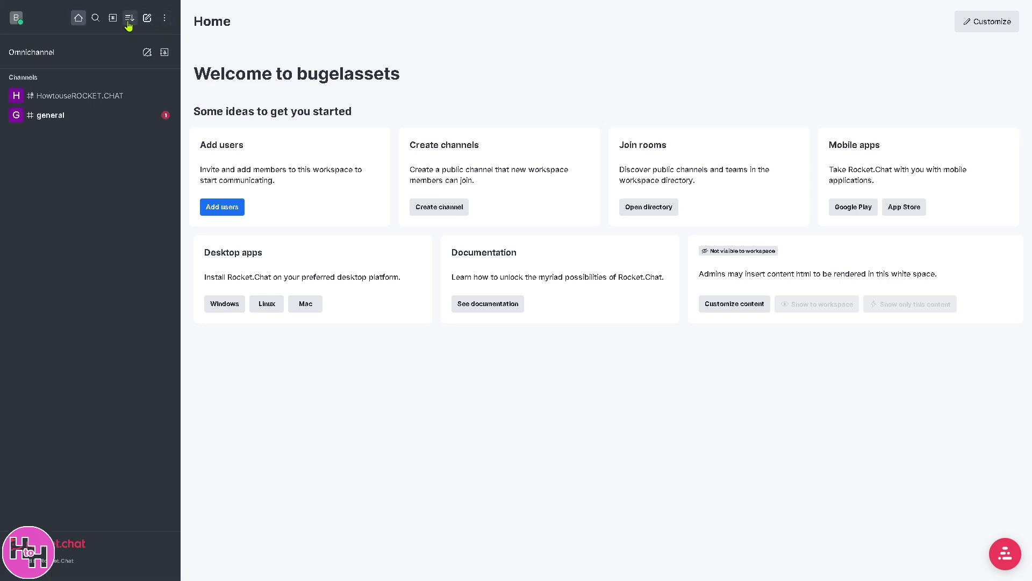
left_click(112, 19)
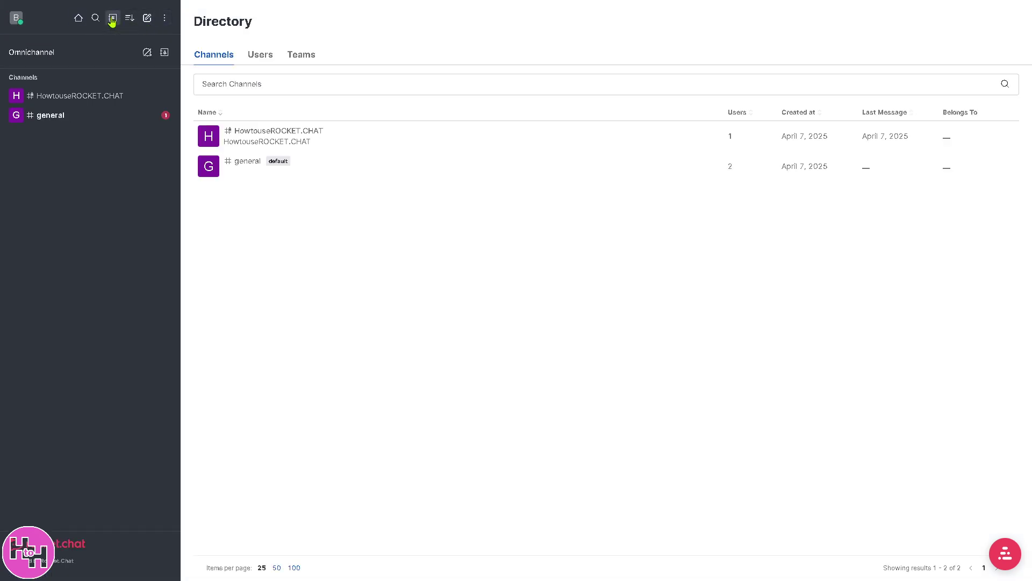
Step: Set the room list to the Extended display with avatars turned on
left_click(130, 18)
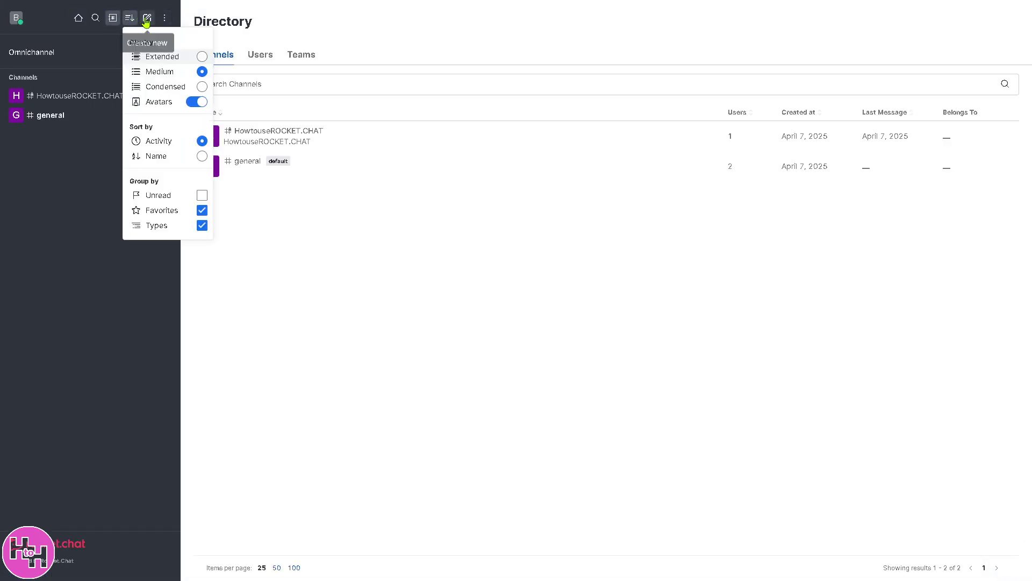
left_click(202, 56)
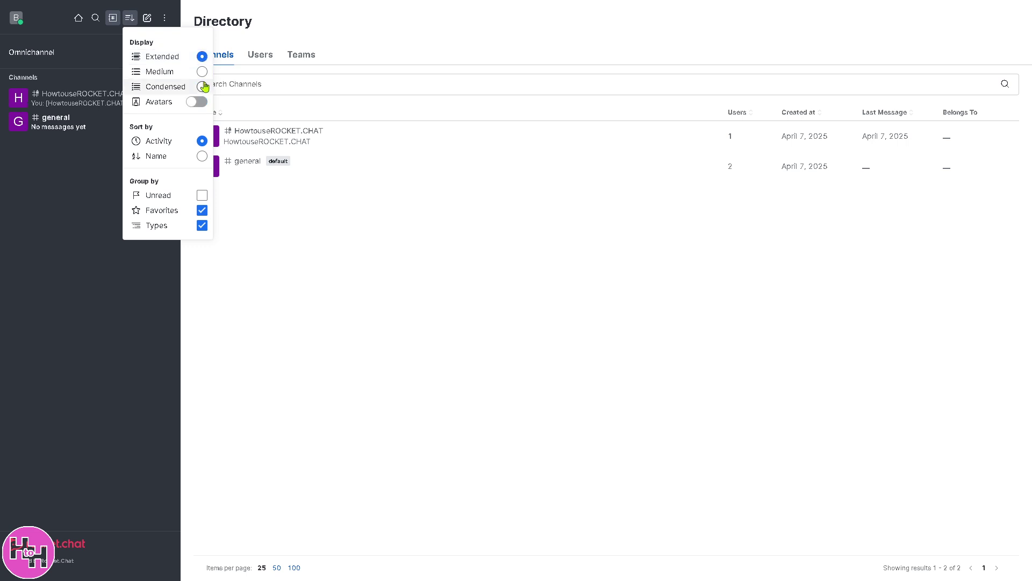
left_click(202, 103)
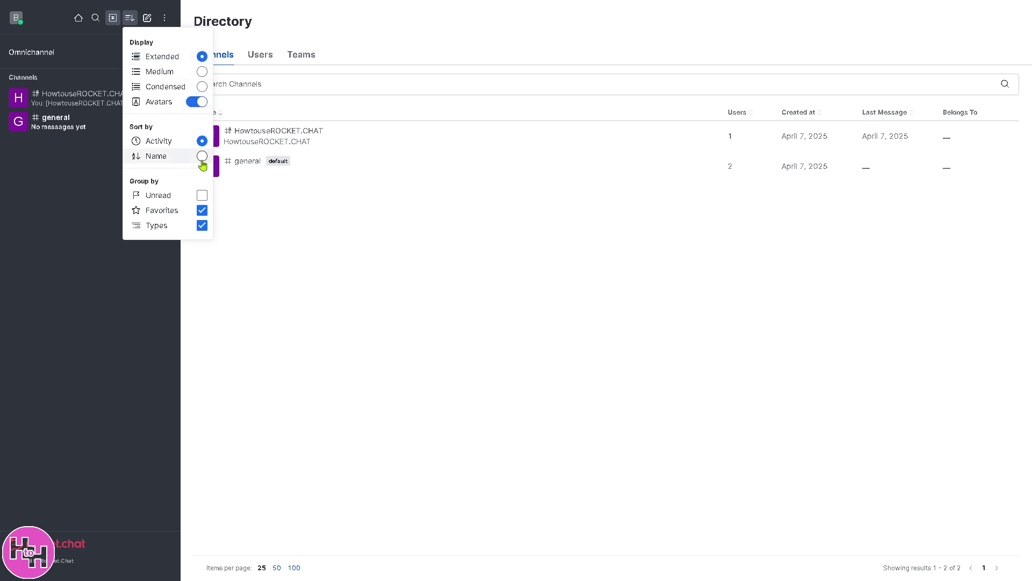
left_click(148, 19)
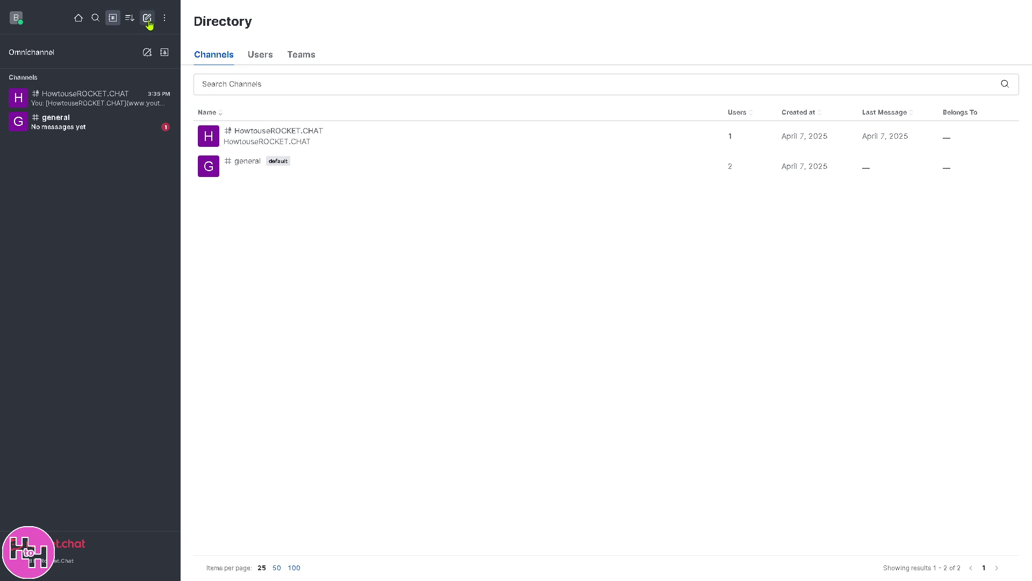
Step: Open the form for creating a new team
left_click(149, 24)
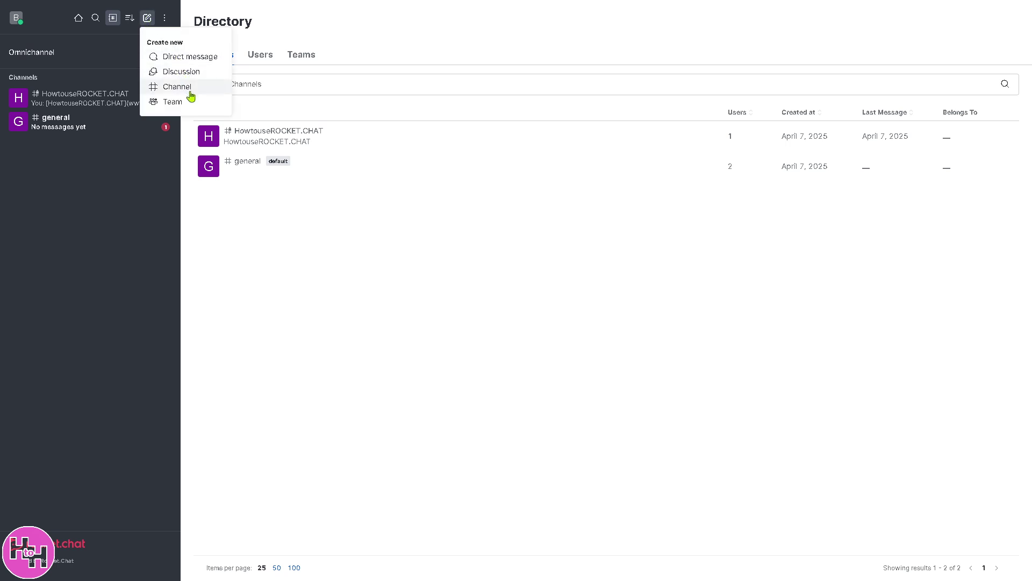
left_click(180, 107)
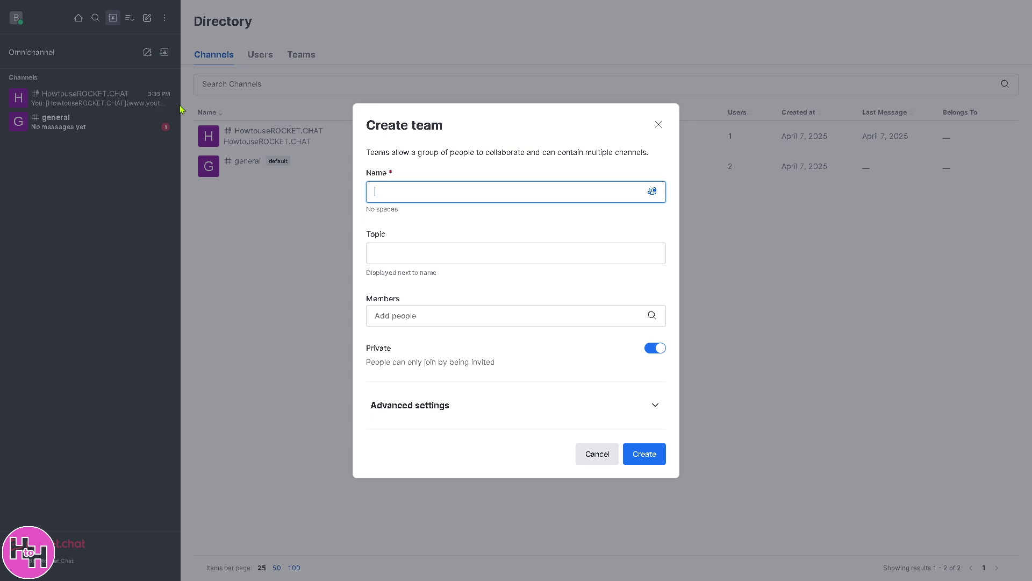
type("www.youtube.com/@howtohermione2")
key("ctrl+a")
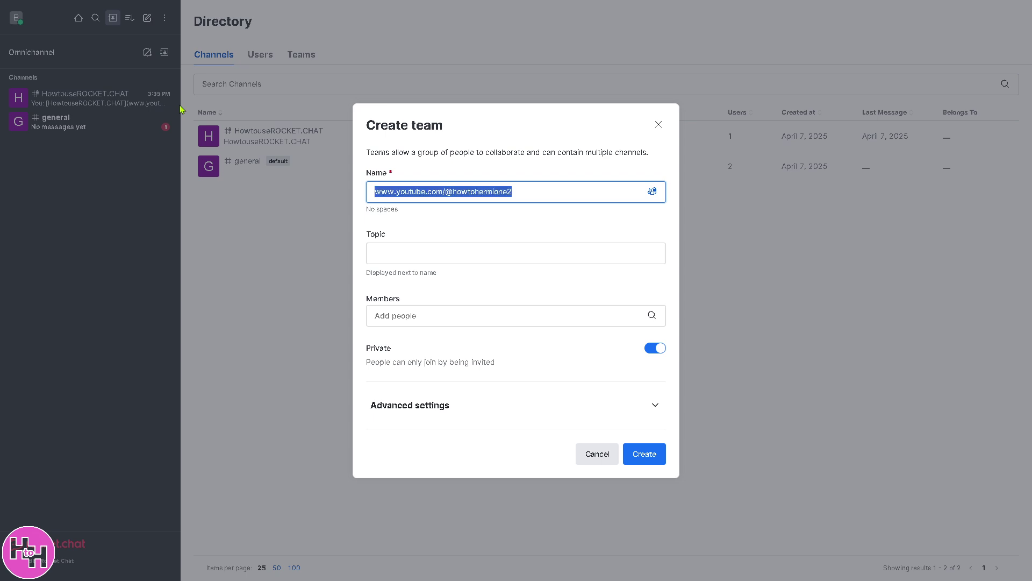
type("Howrto")
key("BackSpace")
key("BackSpace")
key("BackSpace")
type("to")
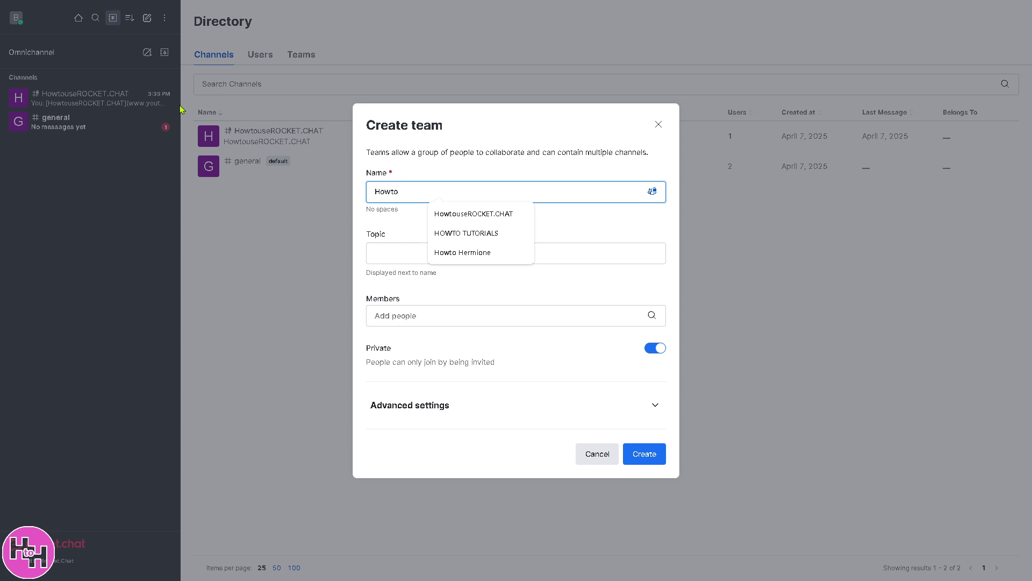
key("Down")
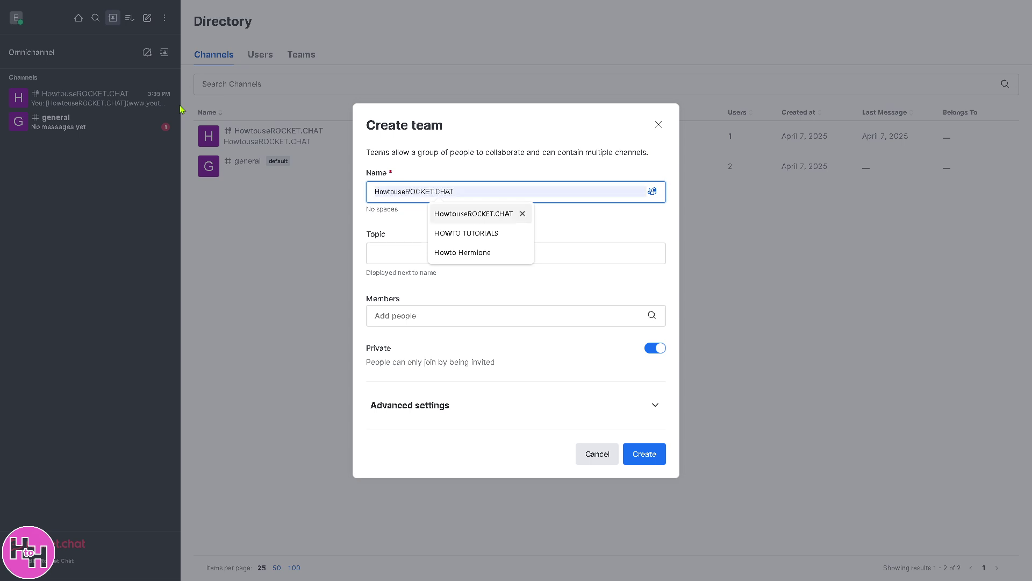
key("Return")
key("ctrl+a")
type("q")
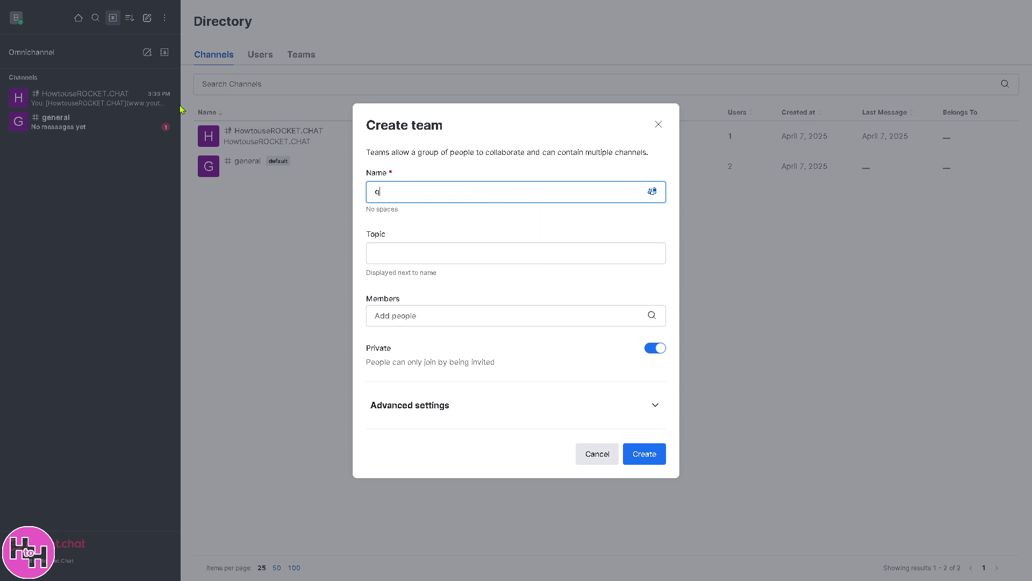
Step: Enter HowtouseROCKET.CHAT as both the name and the topic of the new team
type("HowtouseROCKET.CHAT")
key("Tab")
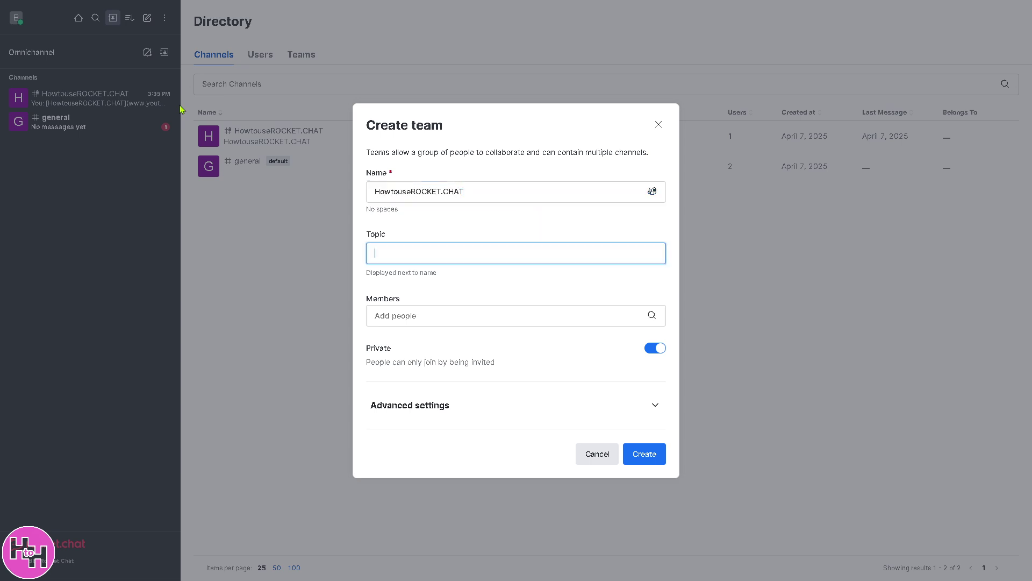
type("HowtouseROCKET.CHAT")
key("Tab")
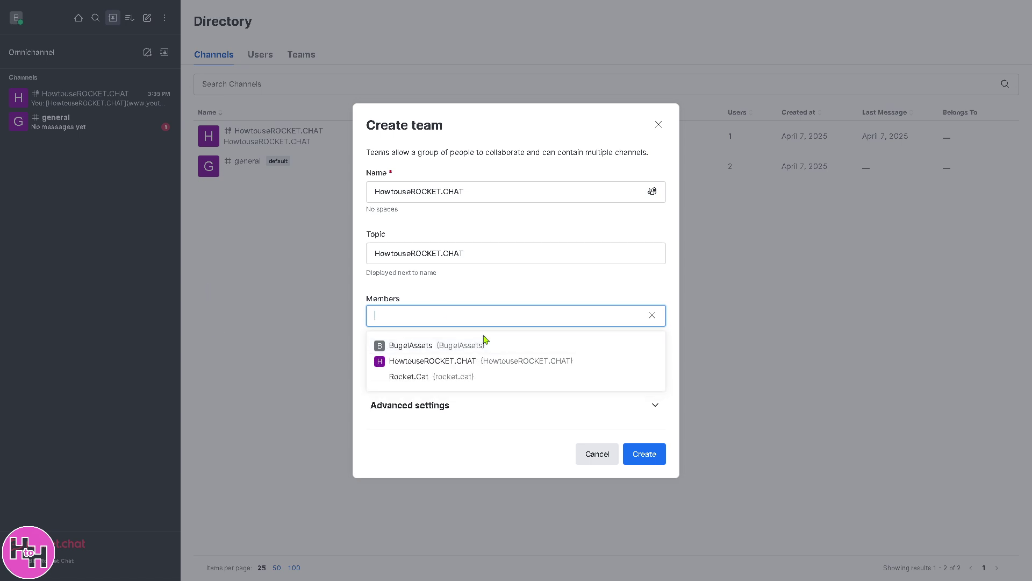
Step: Try to create the team without adding members, change its name to HowtouseROCKET.CHAT2 and create it
left_click(645, 469)
left_click(648, 456)
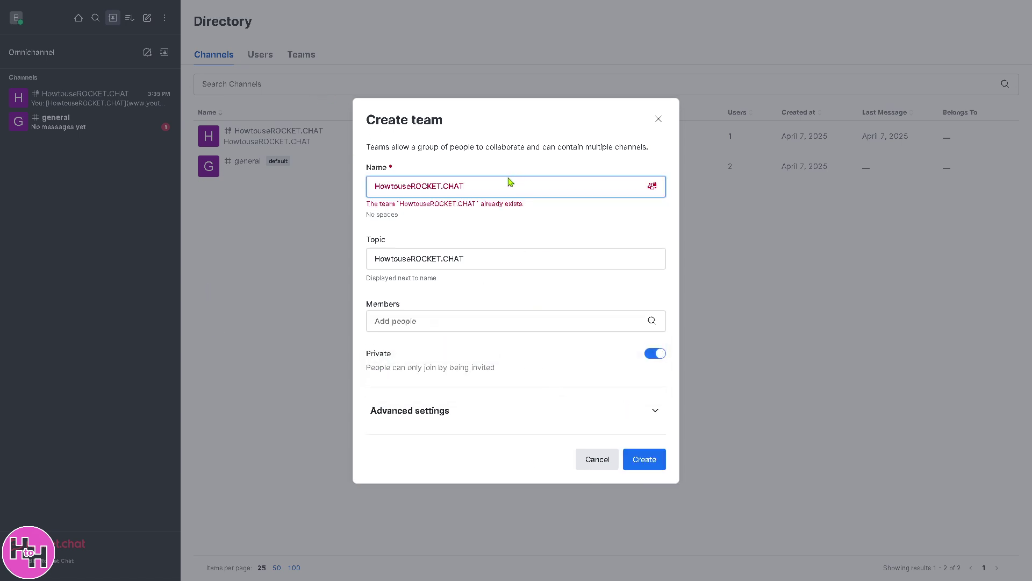
type("2")
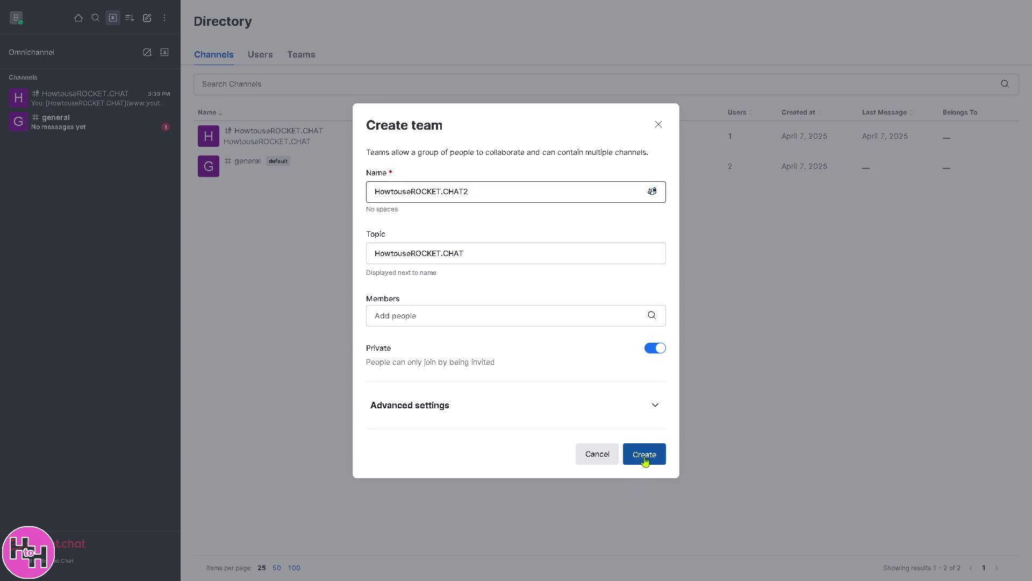
left_click(645, 454)
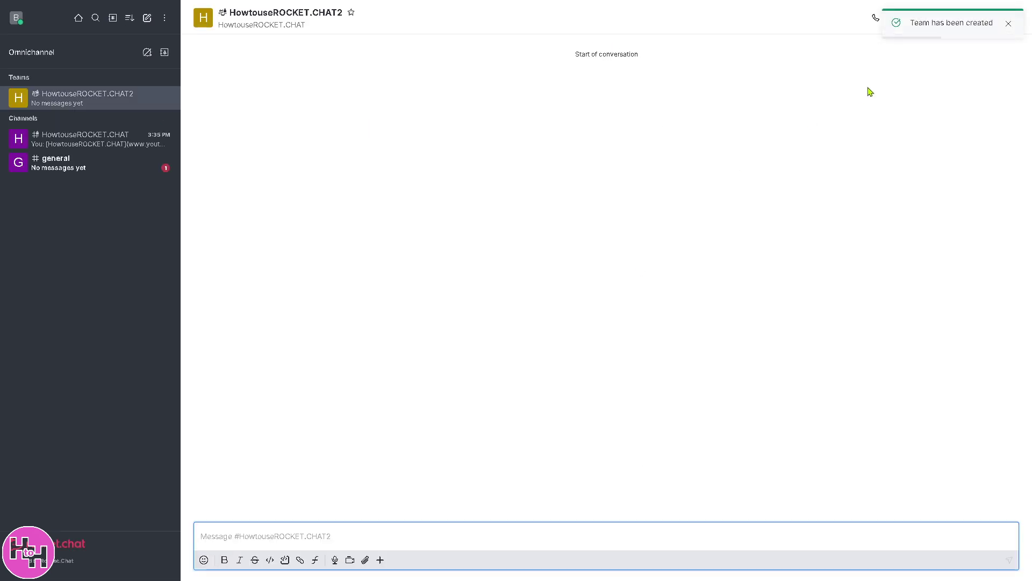
Step: Browse the Marketplace, examining the Explore app listings and the Premium and Installed sections
left_click(164, 18)
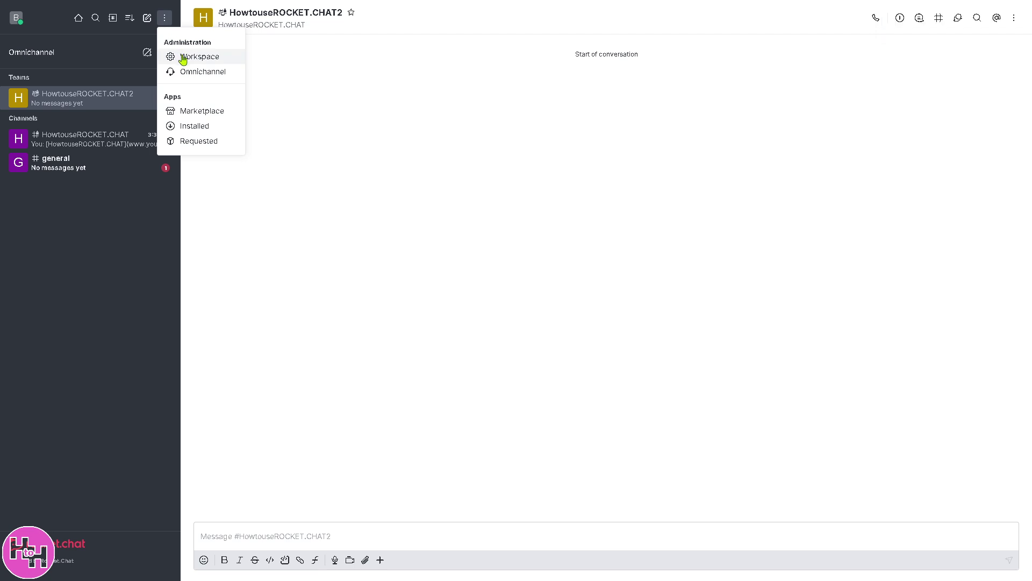
left_click(207, 111)
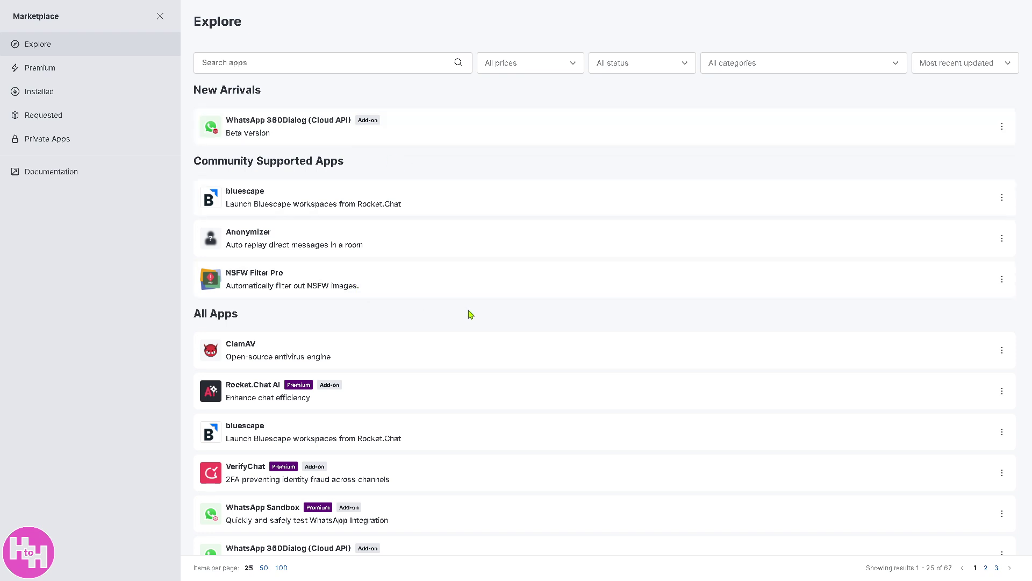
scroll(471, 314, "down", 4)
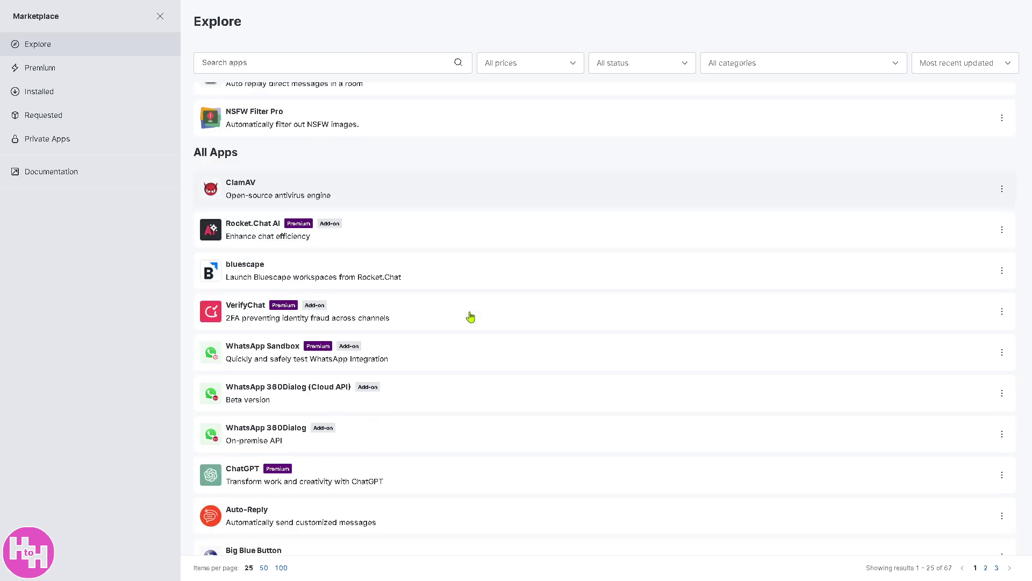
left_click(70, 74)
left_click(80, 103)
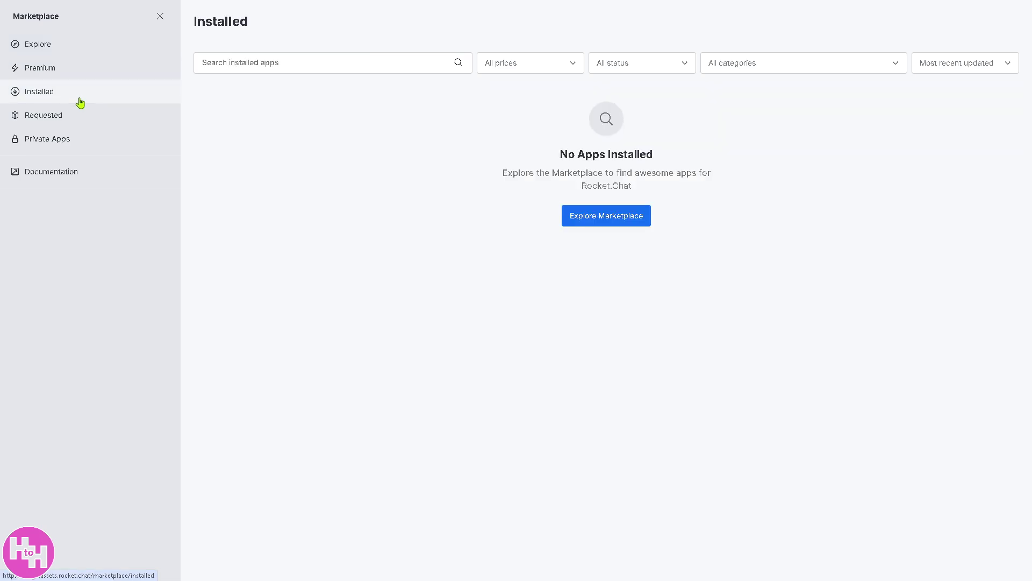
left_click(616, 221)
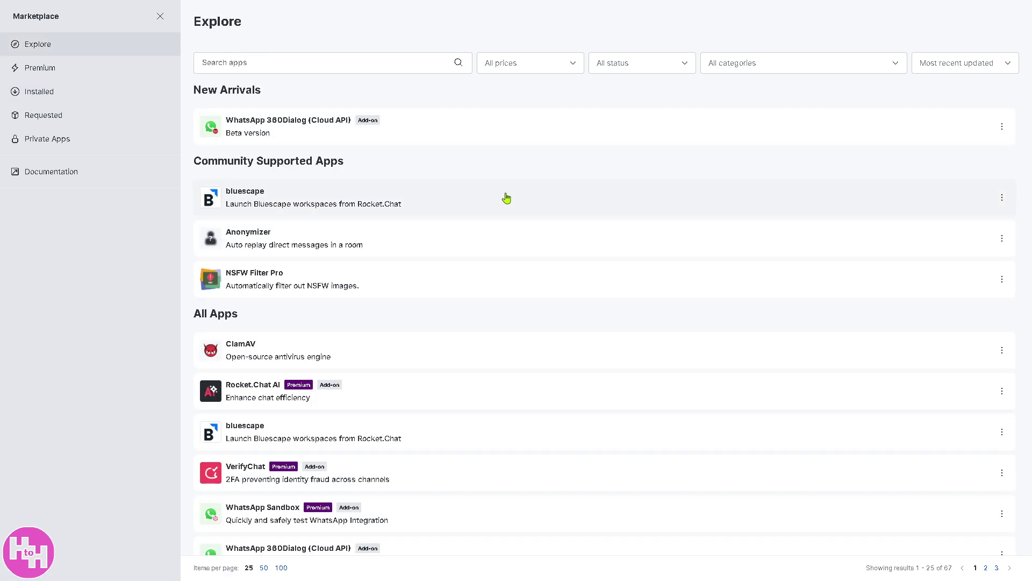
scroll(507, 198, "down", 3)
scroll(522, 199, "down", 2)
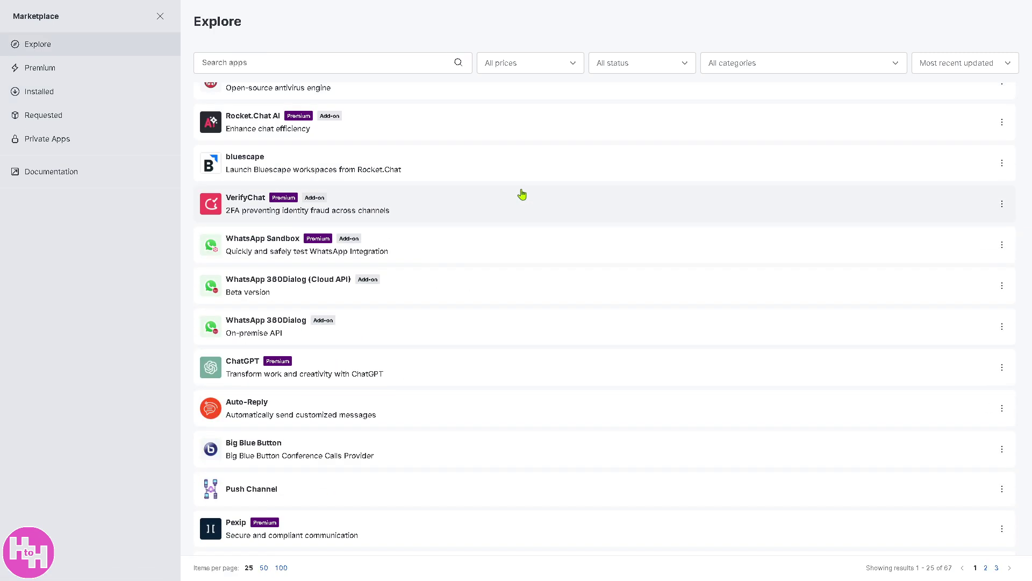
scroll(522, 195, "down", 2)
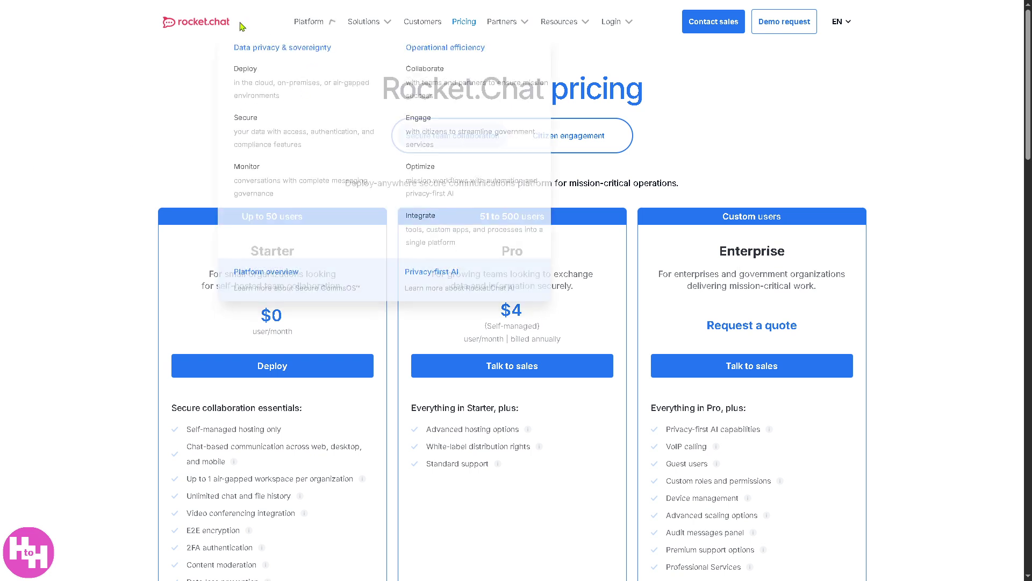
Step: Go from the pricing page to the home page of the Rocket.Chat website
left_click(197, 22)
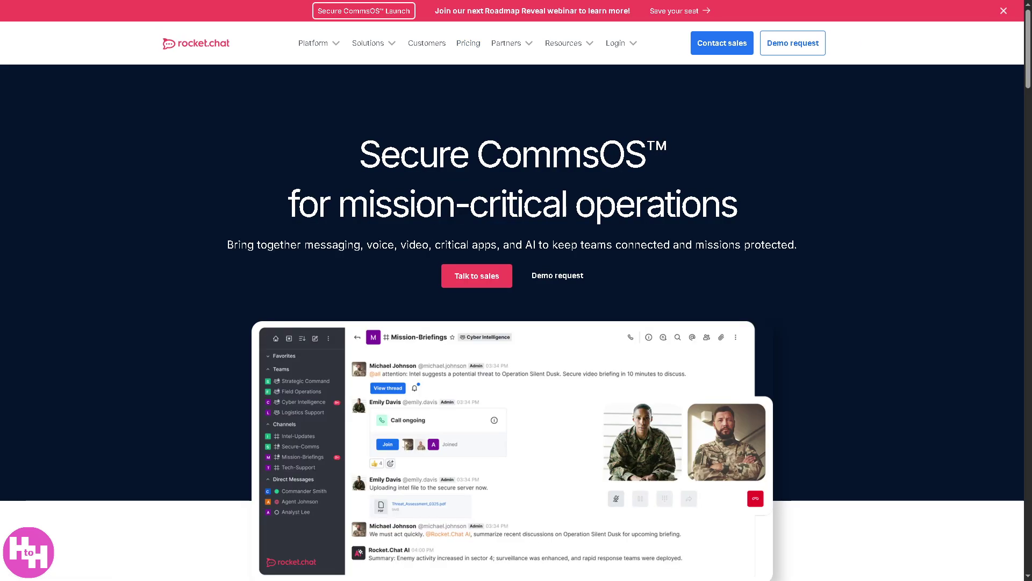